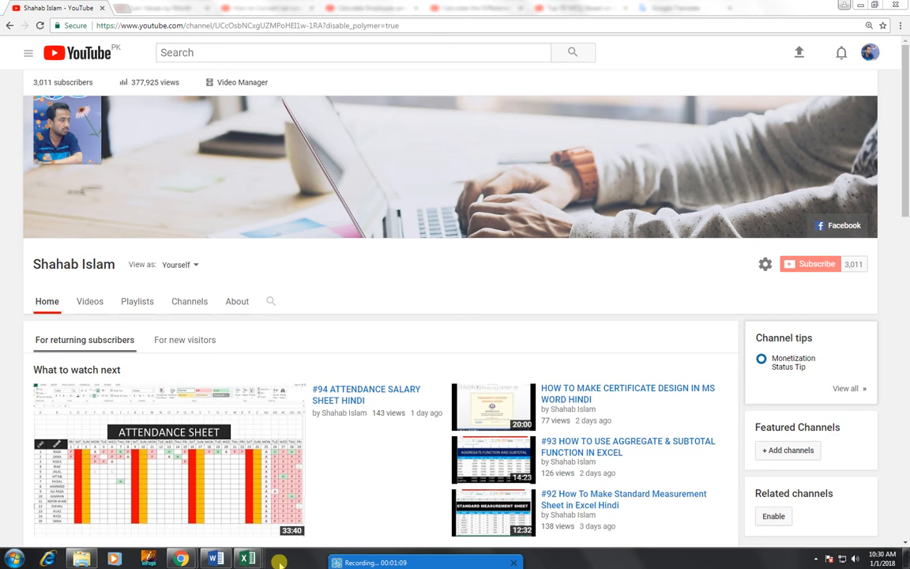
- Switch to the blank Excel workbook and enter the headings S NO, ID and NAME in cells A3 to C3
{"action": "mouse_move", "coordinate": [247, 560]}
{"action": "left_click", "coordinate": [146, 505]}
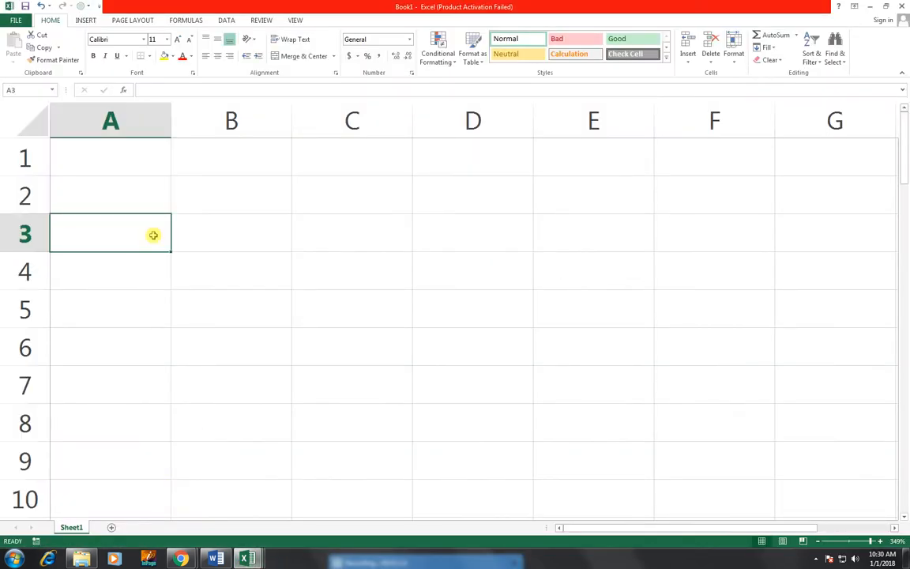
{"action": "key", "text": "BackSpace"}
{"action": "type", "text": "s"}
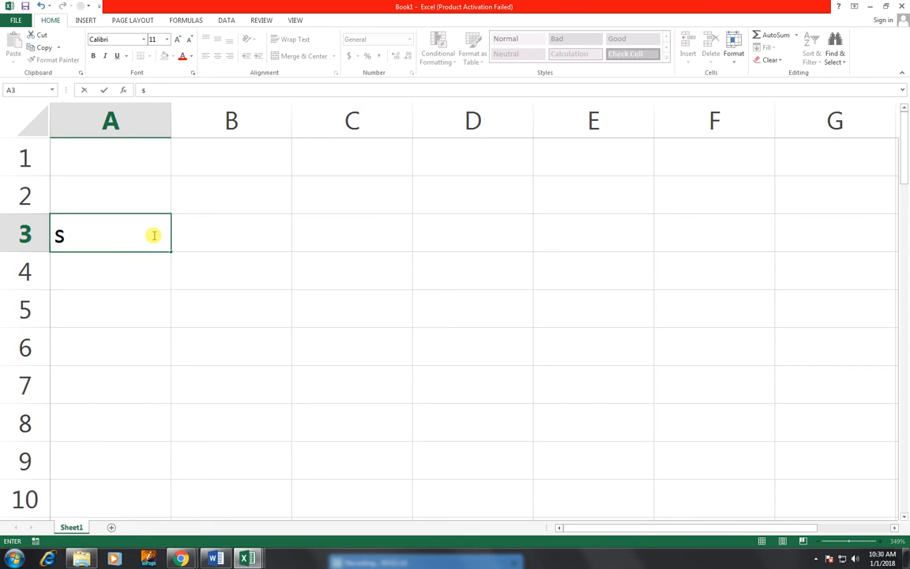
{"action": "key", "text": "BackSpace"}
{"action": "type", "text": "S NO"}
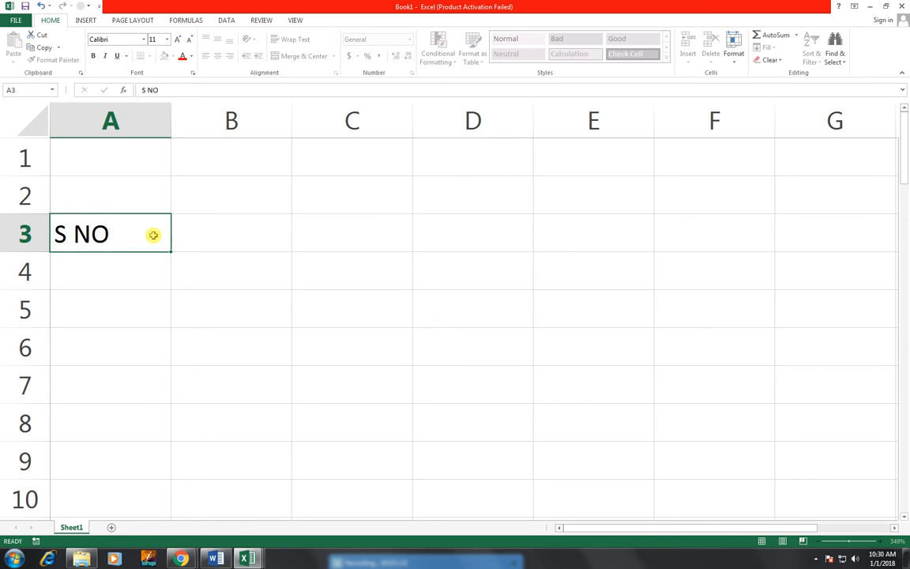
{"action": "key", "text": "Tab"}
{"action": "type", "text": "ID"}
{"action": "key", "text": "Tab"}
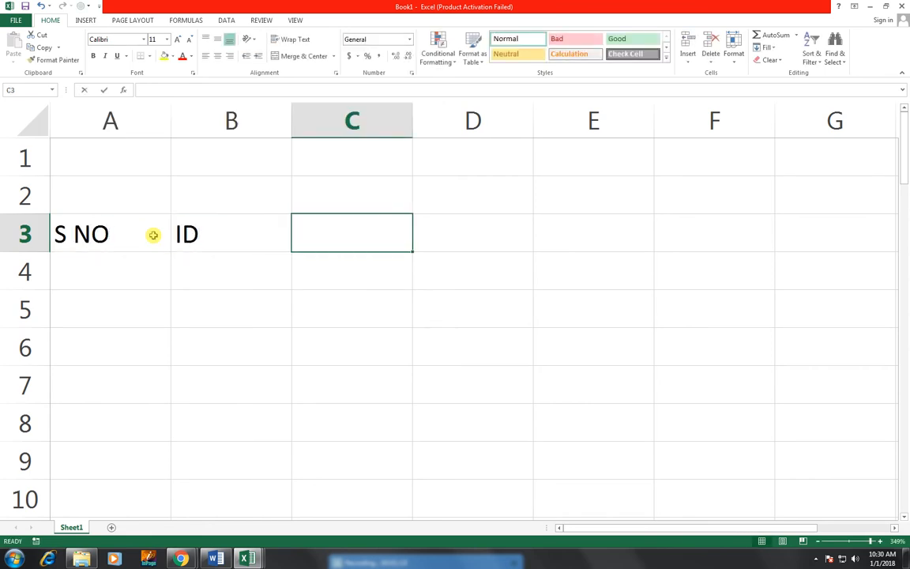
{"action": "type", "text": "NAME"}
{"action": "key", "text": "Tab"}
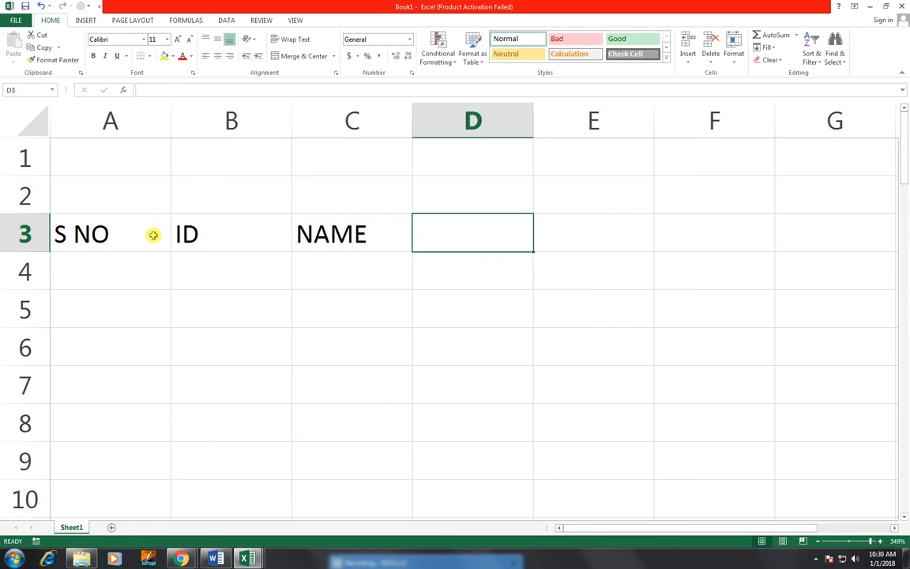
- Enter the heading DEPART in cell D3
{"action": "type", "text": "DEAPRT"}
{"action": "key", "text": "BackSpace"}
{"action": "key", "text": "BackSpace"}
{"action": "key", "text": "BackSpace"}
{"action": "key", "text": "BackSpace"}
{"action": "type", "text": "PART"}
{"action": "key", "text": "ctrl+Return"}
{"action": "key", "text": "Tab"}
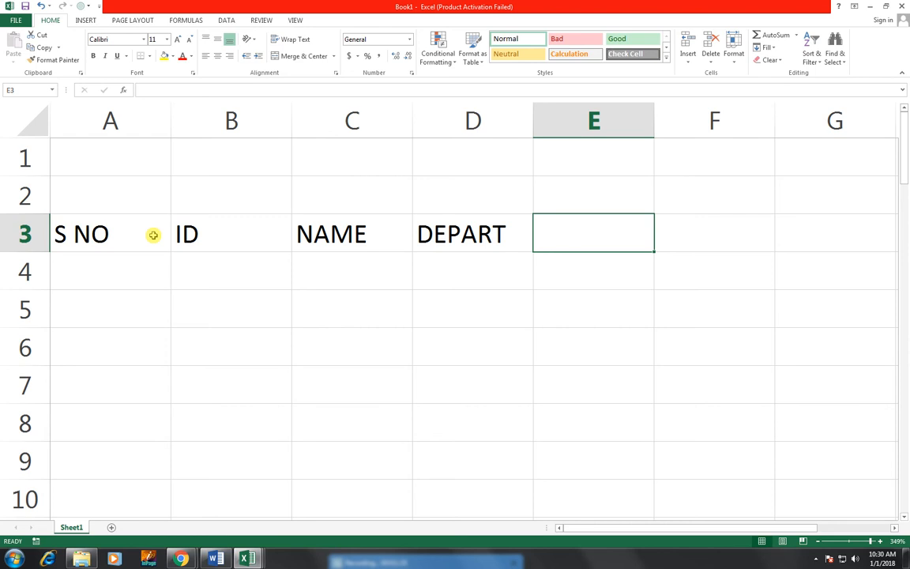
- Enter the headings START DATE in cell E3 and END DATE in cell F3
{"action": "type", "text": "START DATE"}
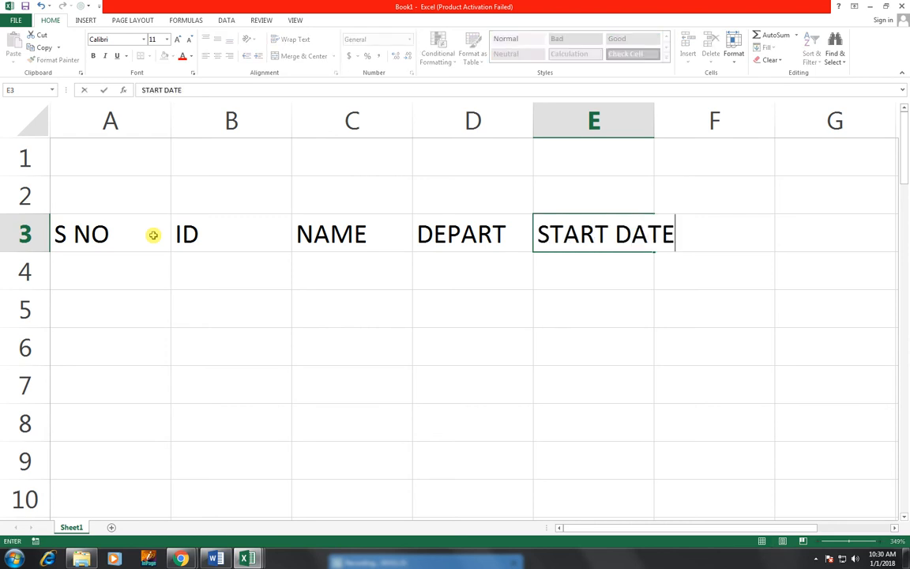
{"action": "key", "text": "Tab"}
{"action": "type", "text": "E"}
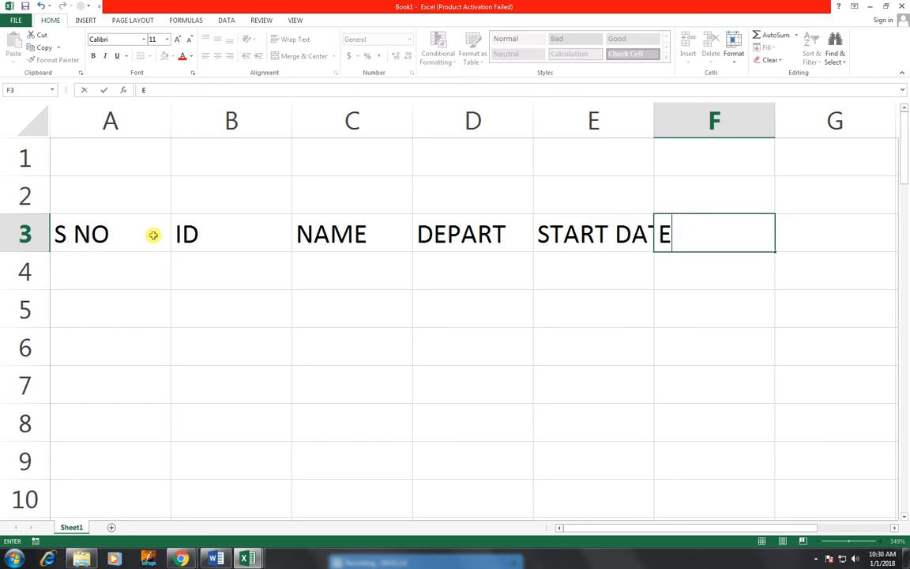
{"action": "type", "text": "S"}
{"action": "key", "text": "BackSpace"}
{"action": "type", "text": "ND DTT"}
{"action": "key", "text": "BackSpace"}
{"action": "key", "text": "BackSpace"}
{"action": "type", "text": "ATE"}
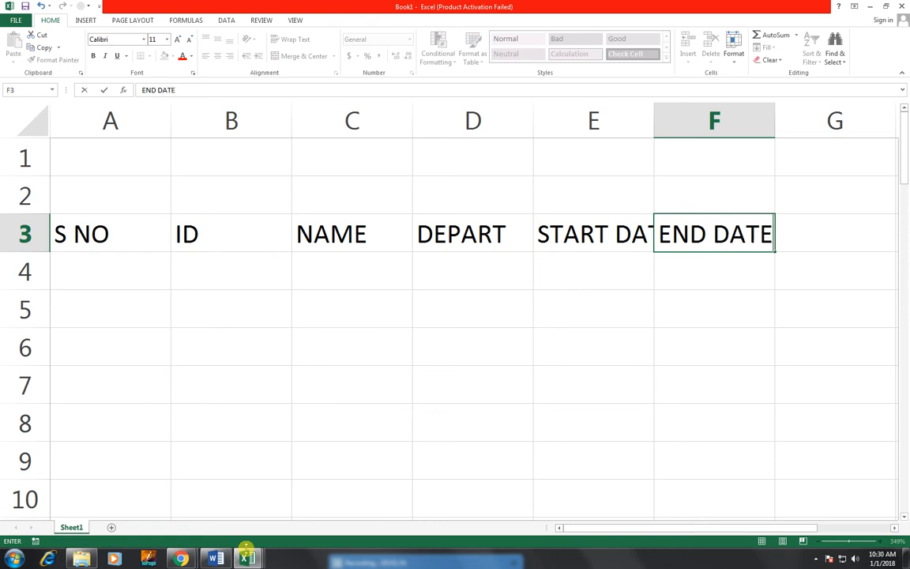
{"action": "key", "text": "Tab"}
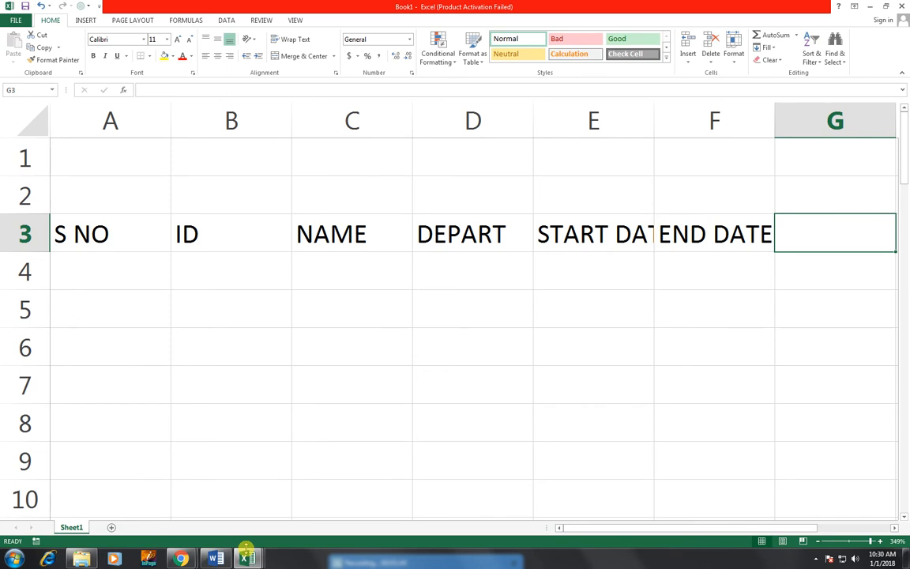
- Enter the heading LENGTH OF SERVICE in cell G3 to complete the header row
{"action": "type", "text": "LEMN"}
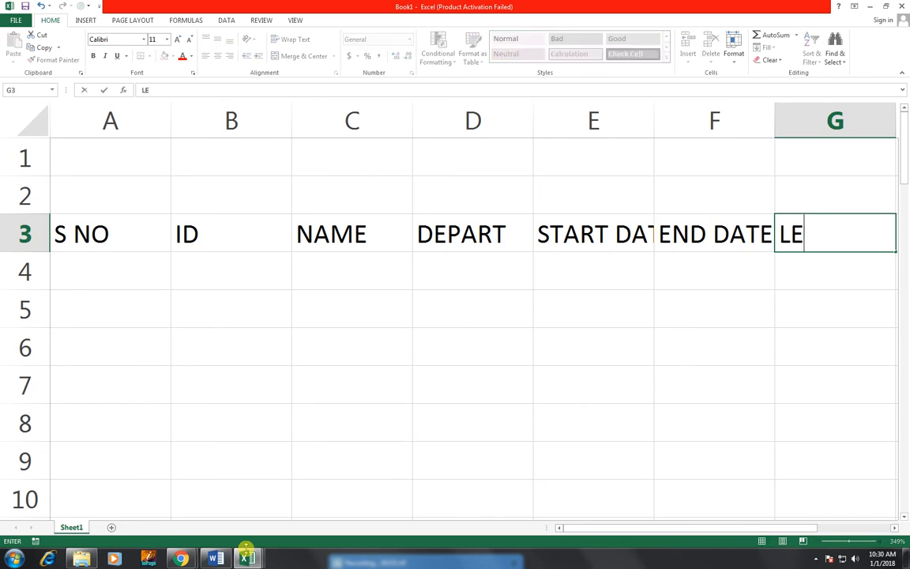
{"action": "key", "text": "BackSpace"}
{"action": "key", "text": "BackSpace"}
{"action": "type", "text": "NGTH"}
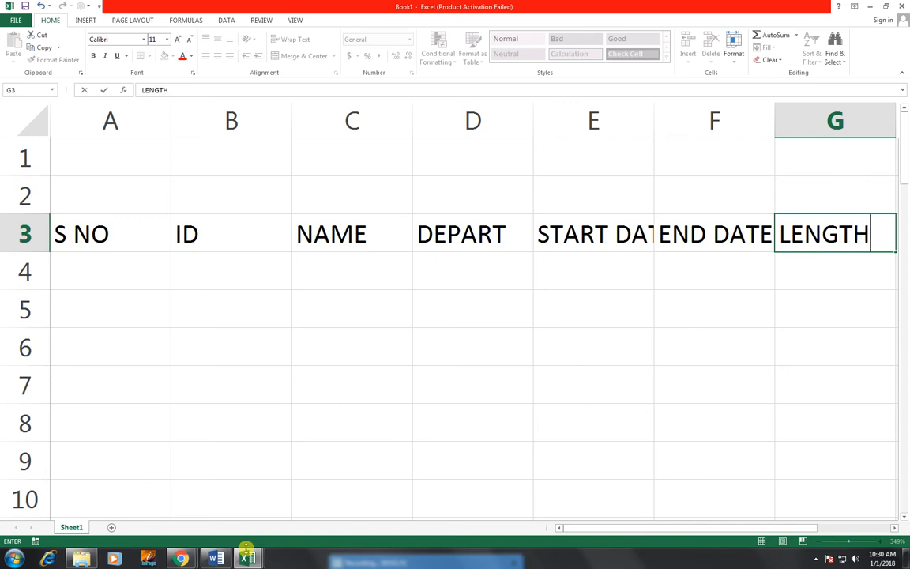
{"action": "type", "text": " OF "}
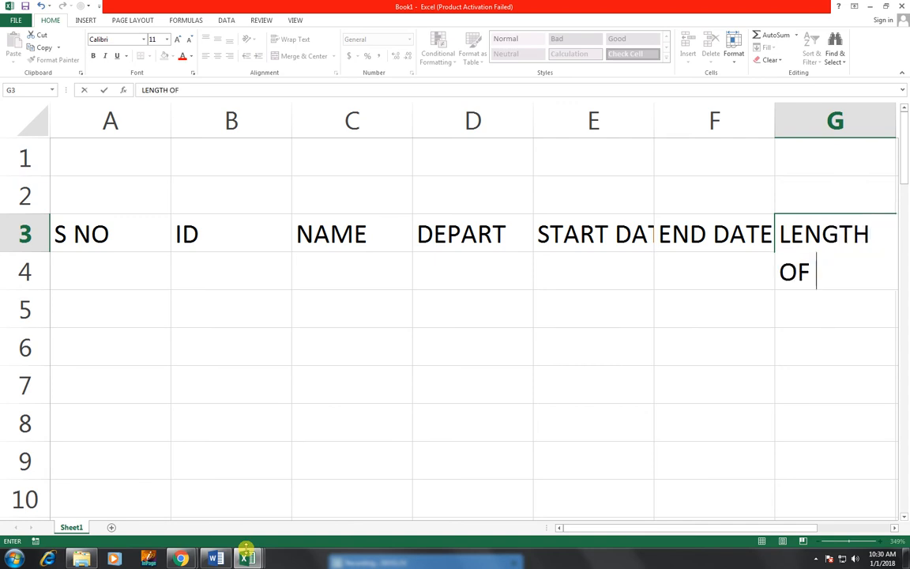
{"action": "type", "text": "SERVICE"}
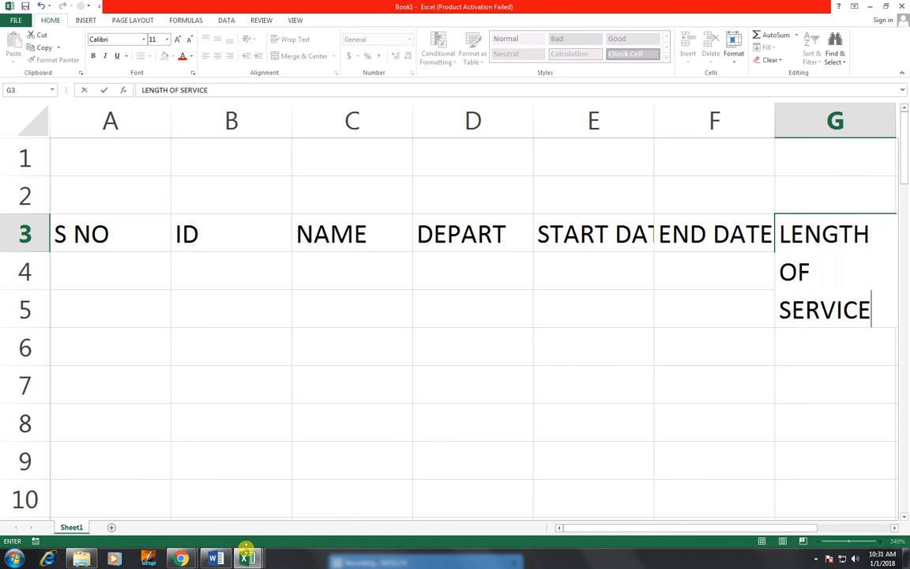
{"action": "key", "text": "Return"}
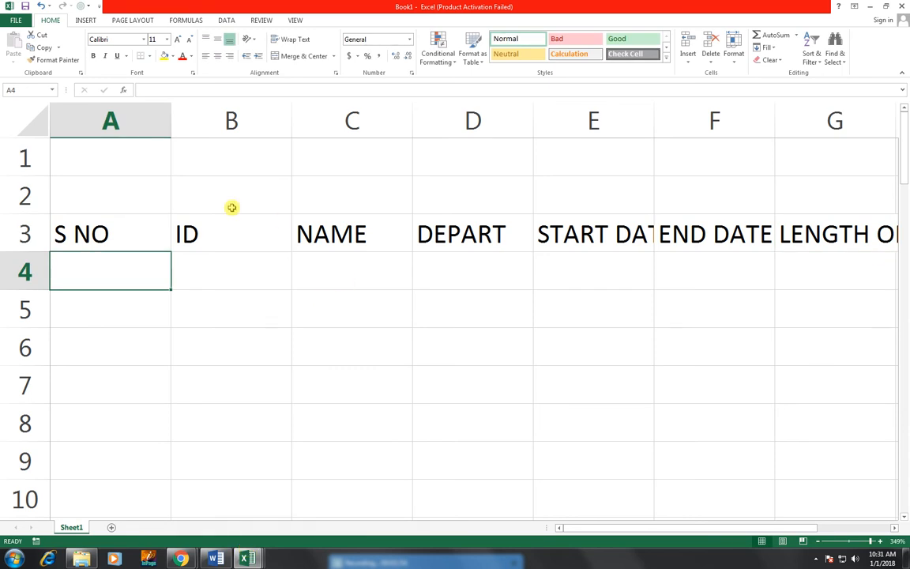
- Fit the widths of columns A through H to their contents
{"action": "left_click_drag", "start_coordinate": [170, 128], "coordinate": [131, 133]}
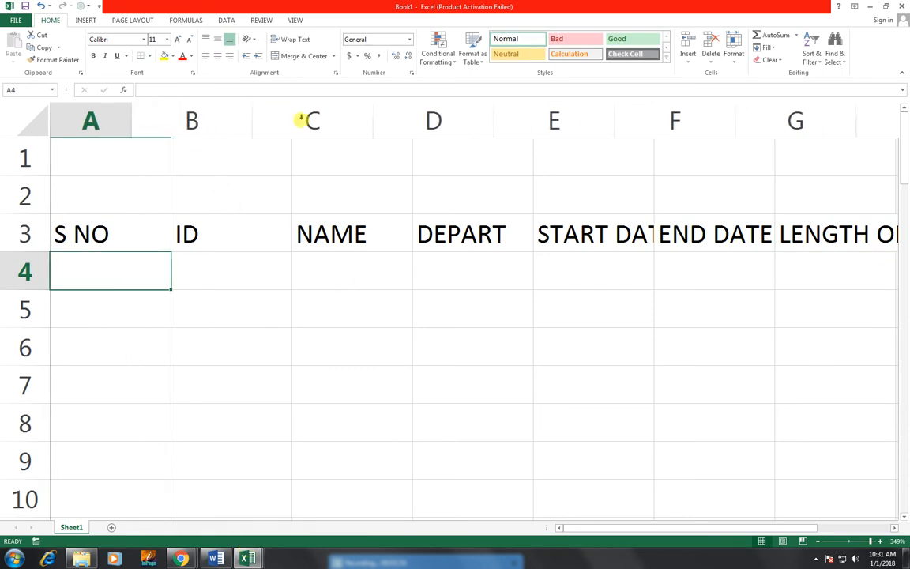
{"action": "left_click", "coordinate": [262, 125]}
{"action": "left_click_drag", "start_coordinate": [252, 121], "coordinate": [205, 137]}
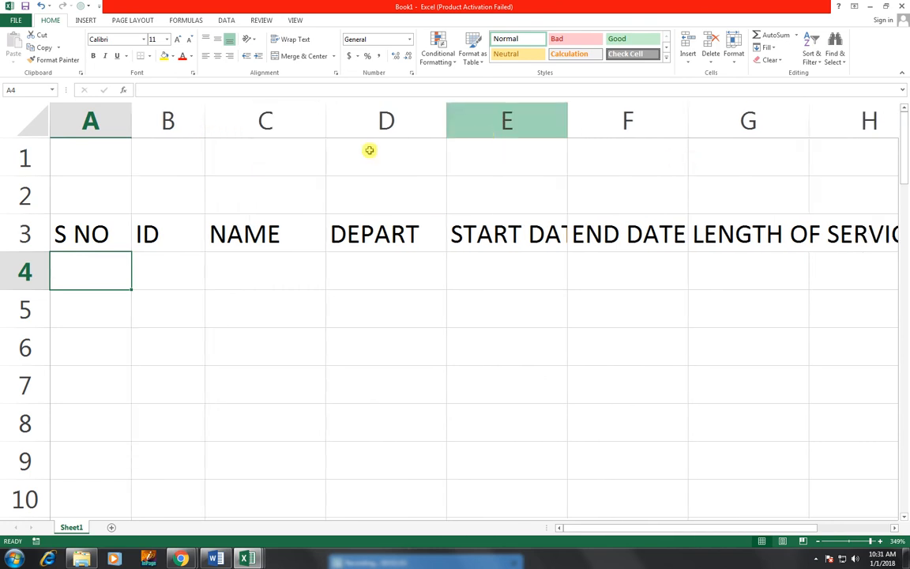
{"action": "left_click_drag", "start_coordinate": [89, 118], "coordinate": [820, 103]}
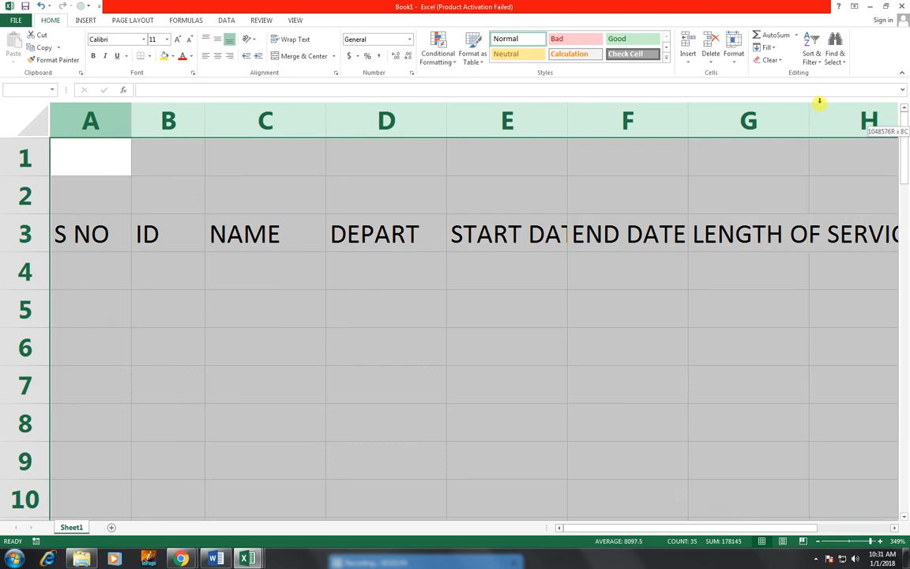
{"action": "double_click", "coordinate": [688, 121]}
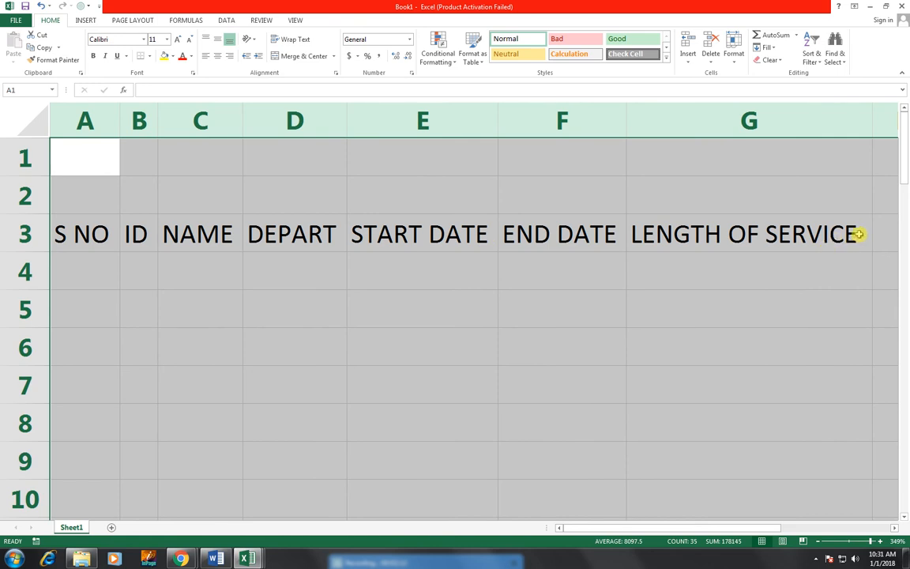
- Wrap the LENGTH OF SERVICE heading onto two lines by narrowing column G and making row 3 taller
{"action": "left_click", "coordinate": [743, 232]}
{"action": "left_click", "coordinate": [288, 39]}
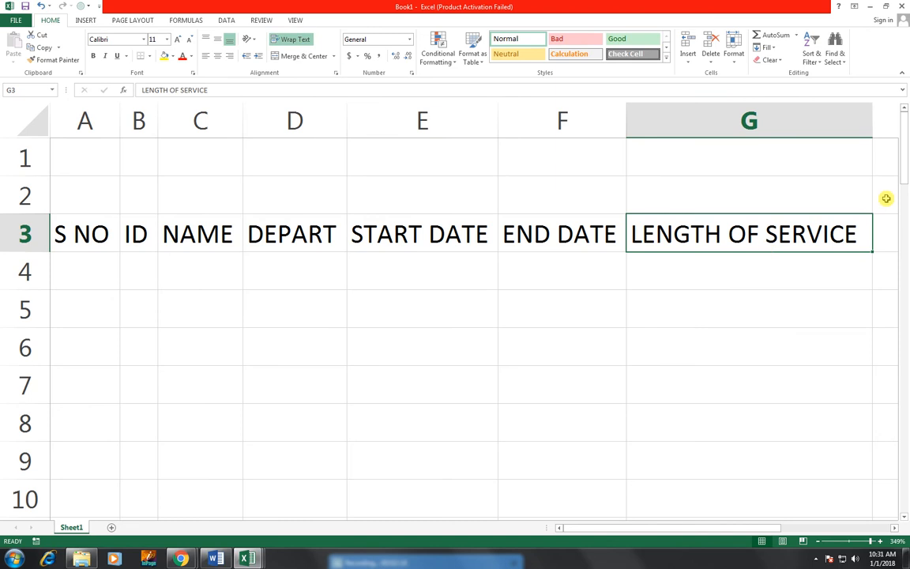
{"action": "left_click_drag", "start_coordinate": [873, 129], "coordinate": [793, 117]}
{"action": "left_click_drag", "start_coordinate": [28, 250], "coordinate": [29, 279]}
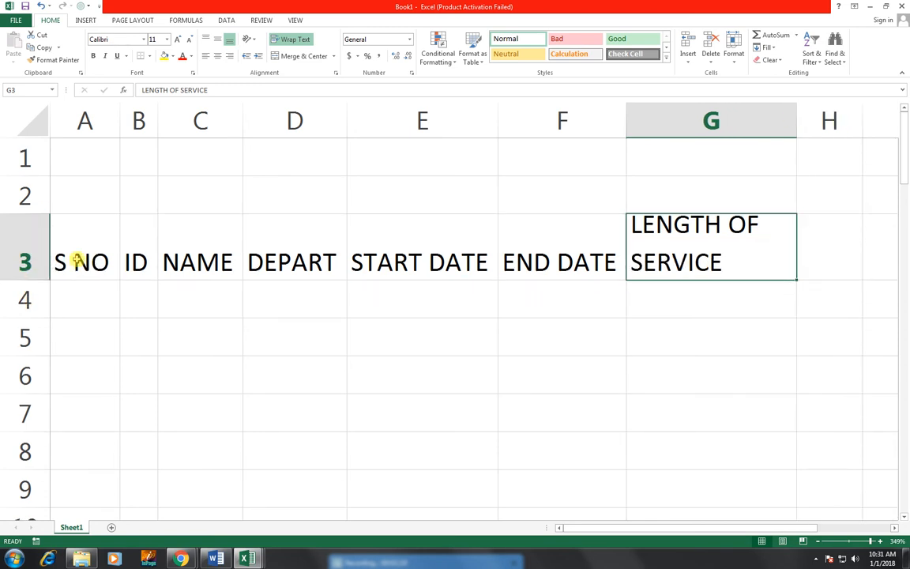
- Widen columns A, B and C slightly beyond their heading text
{"action": "left_click_drag", "start_coordinate": [158, 119], "coordinate": [183, 125]}
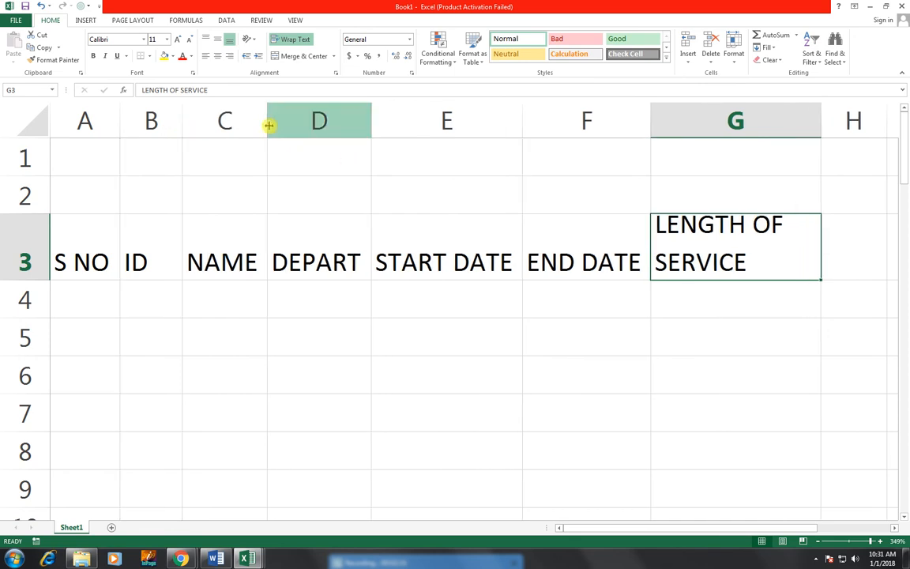
{"action": "left_click_drag", "start_coordinate": [265, 115], "coordinate": [282, 109]}
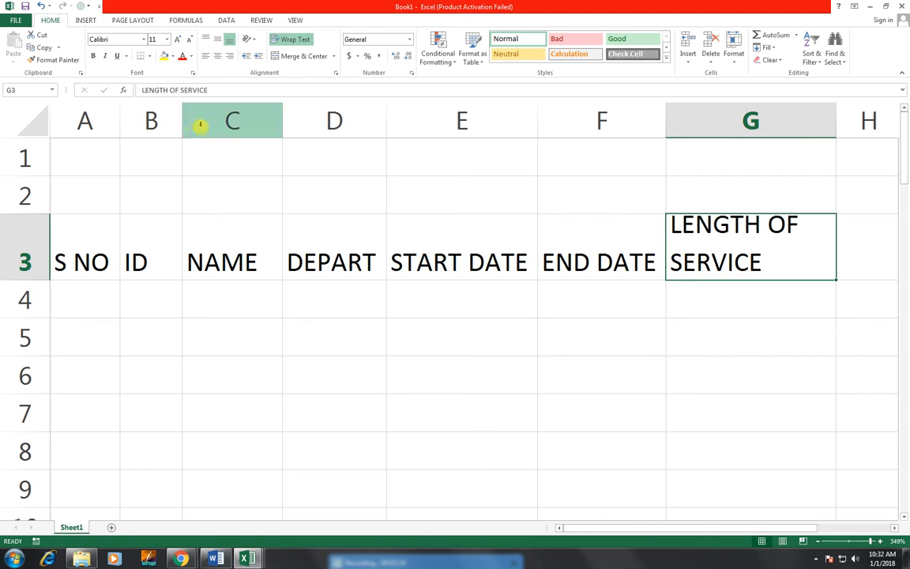
{"action": "left_click_drag", "start_coordinate": [184, 117], "coordinate": [199, 117]}
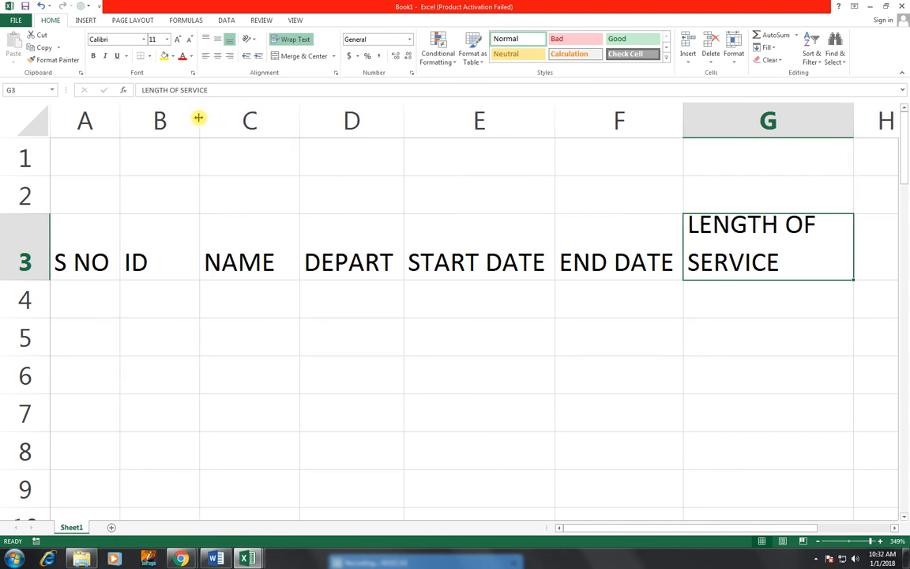
{"action": "left_click_drag", "start_coordinate": [119, 130], "coordinate": [136, 126]}
- Center the headings in A3:G3 both horizontally and vertically
{"action": "left_click_drag", "start_coordinate": [112, 218], "coordinate": [846, 266]}
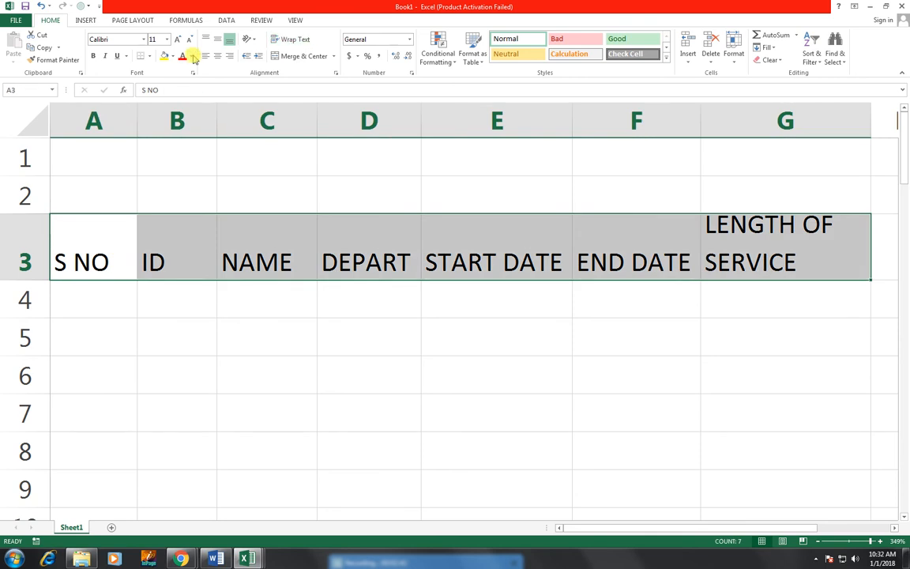
{"action": "left_click", "coordinate": [218, 55]}
{"action": "left_click", "coordinate": [217, 38]}
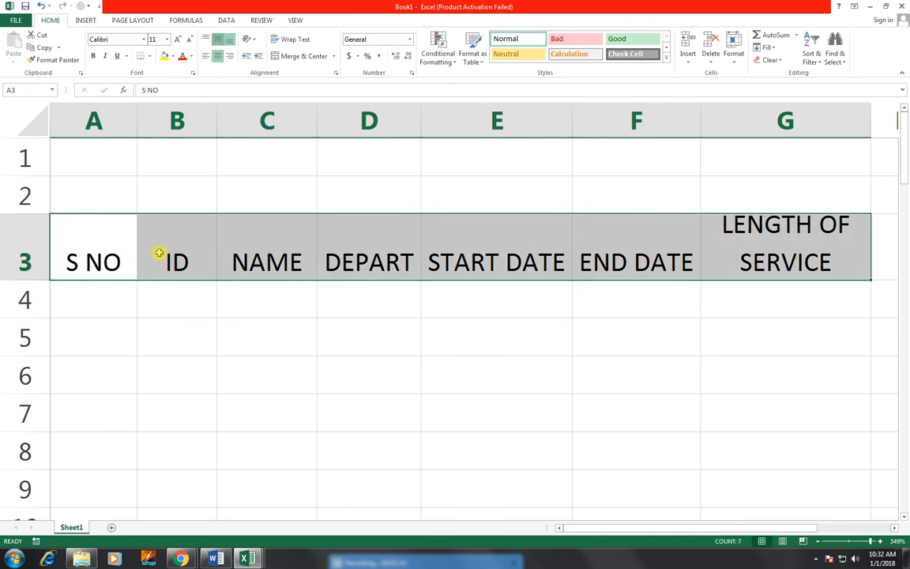
- Enter 1 in cell A4 and fill the serial numbers down as a series to 6 in A9
{"action": "left_click", "coordinate": [95, 309]}
{"action": "type", "text": "1"}
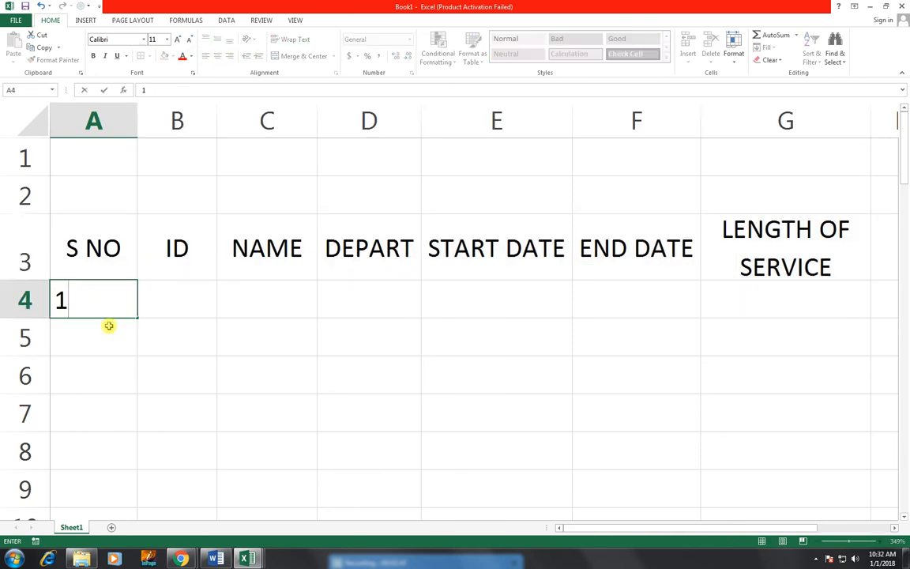
{"action": "key", "text": "Return"}
{"action": "left_click", "coordinate": [116, 300]}
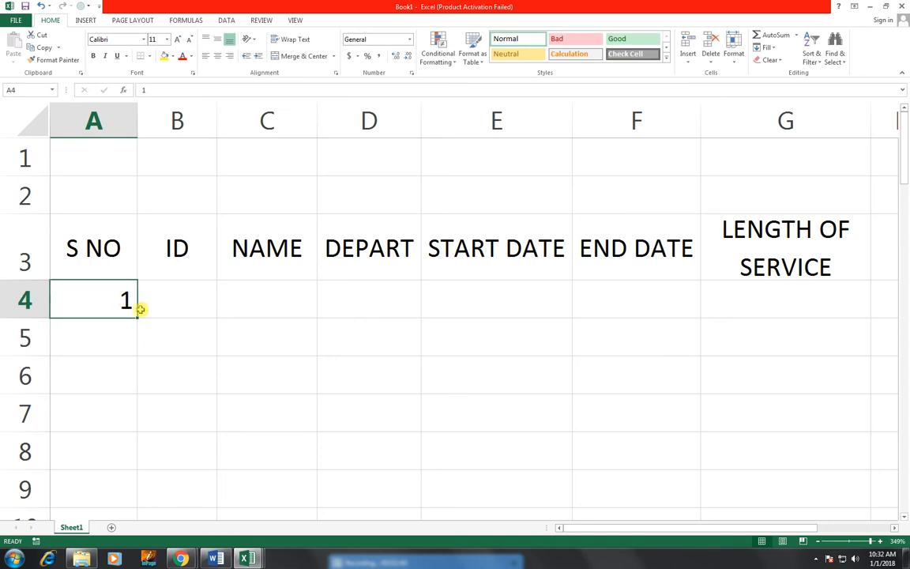
{"action": "left_click_drag", "start_coordinate": [136, 316], "coordinate": [129, 501]}
- Enter the first three-digit employee ID in cell B4 and fill consecutive IDs down to B9
{"action": "left_click", "coordinate": [167, 300]}
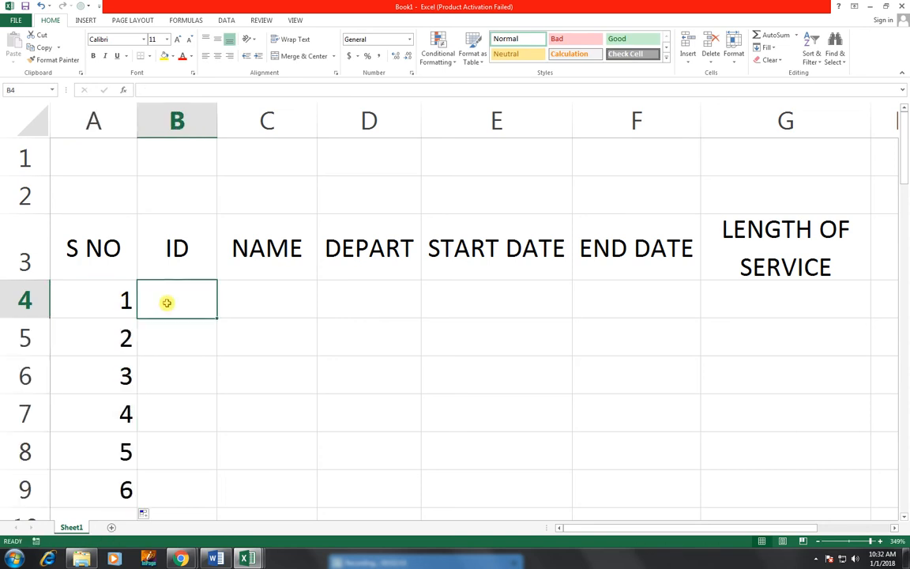
{"action": "type", "text": "012"}
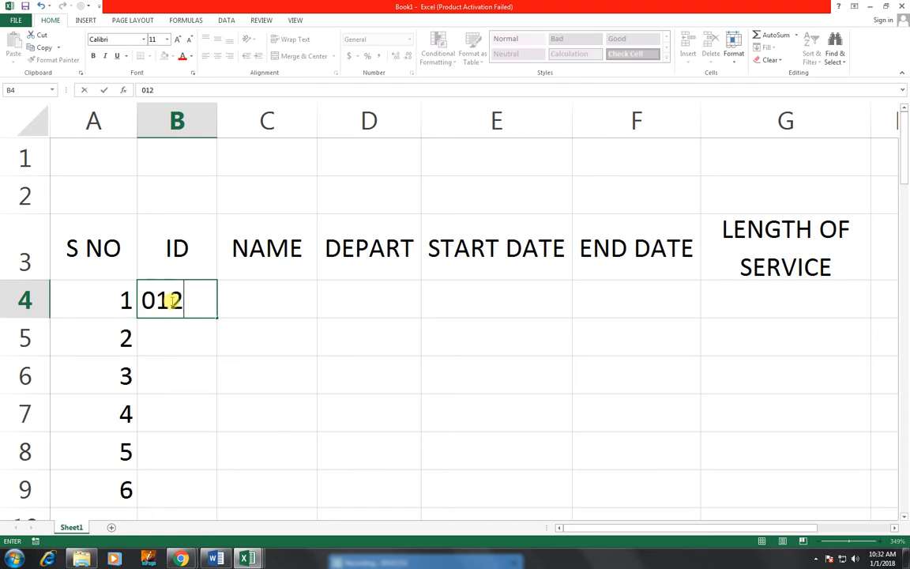
{"action": "left_click", "coordinate": [348, 366]}
{"action": "left_click", "coordinate": [174, 307]}
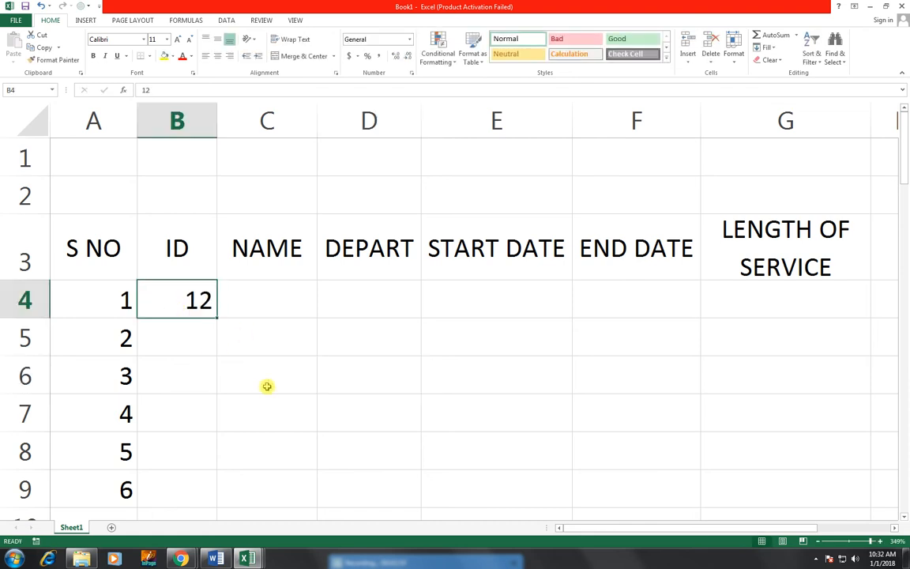
{"action": "type", "text": "123"}
{"action": "key", "text": "BackSpace"}
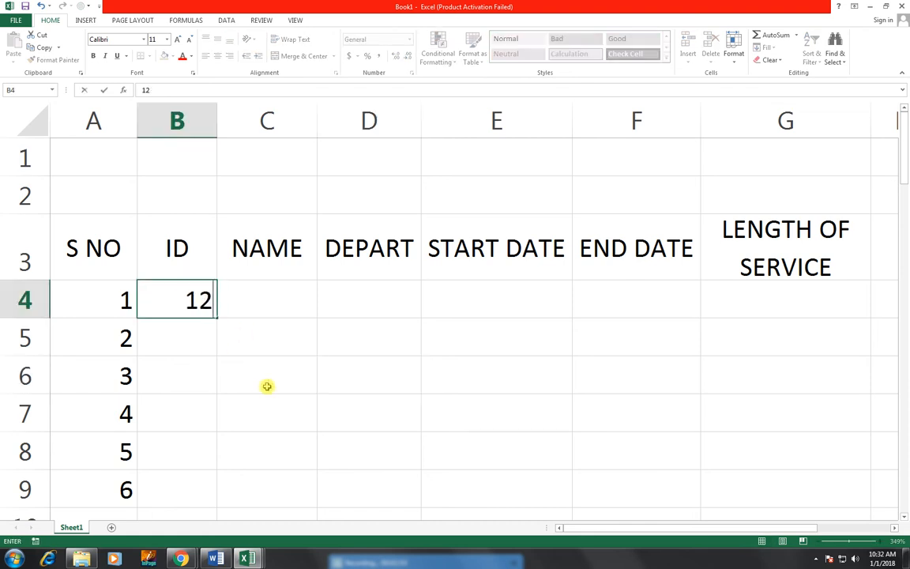
{"action": "type", "text": "3"}
{"action": "key", "text": "Return"}
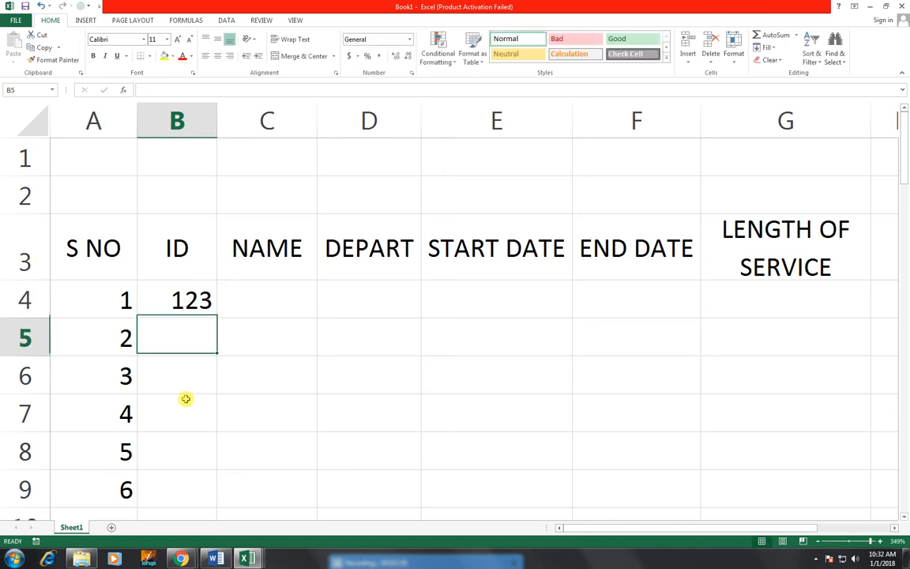
{"action": "left_click", "coordinate": [164, 299]}
{"action": "left_click_drag", "start_coordinate": [216, 317], "coordinate": [229, 485]}
- Enter the first employee's name in cell C4 and fill the names down as a series to C9
{"action": "left_click", "coordinate": [261, 306]}
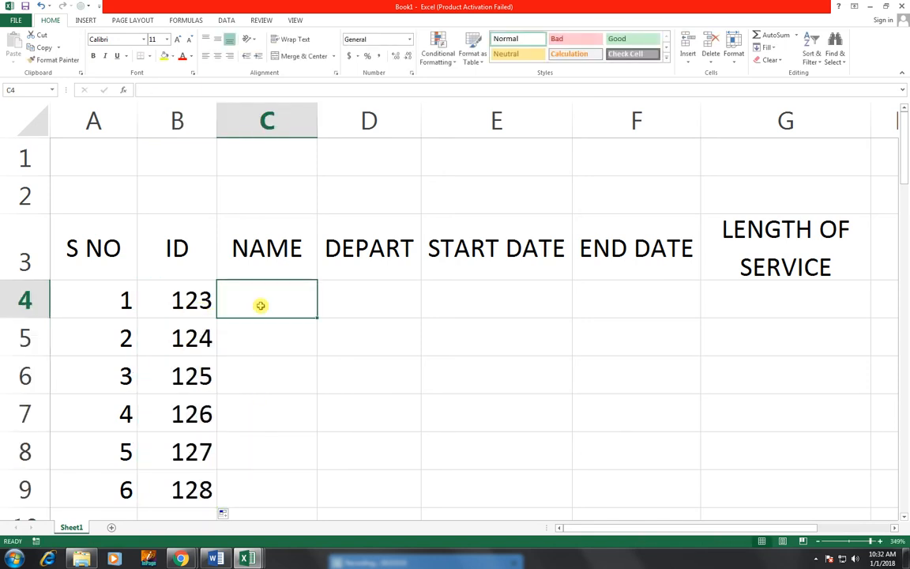
{"action": "type", "text": "RAZA"}
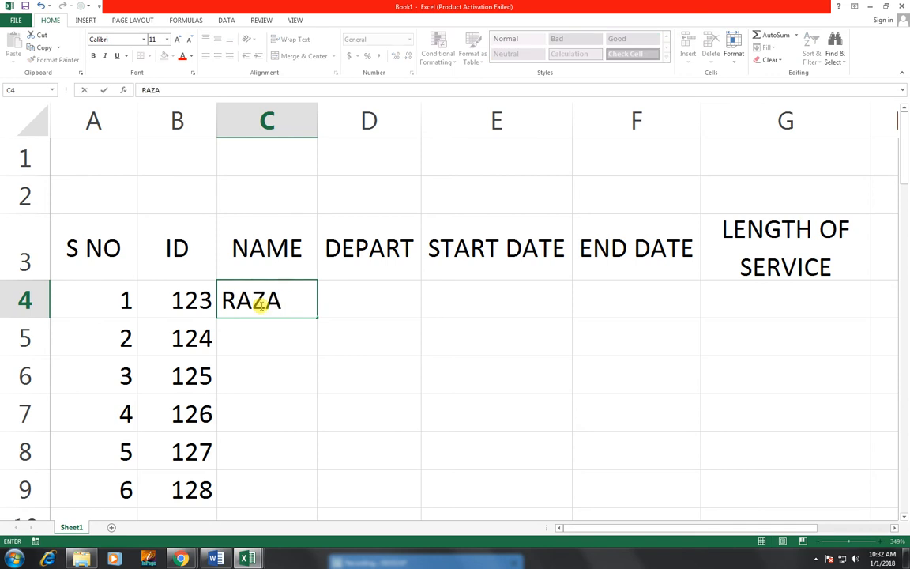
{"action": "key", "text": "Return"}
{"action": "left_click", "coordinate": [306, 310]}
{"action": "left_click_drag", "start_coordinate": [318, 317], "coordinate": [296, 495]}
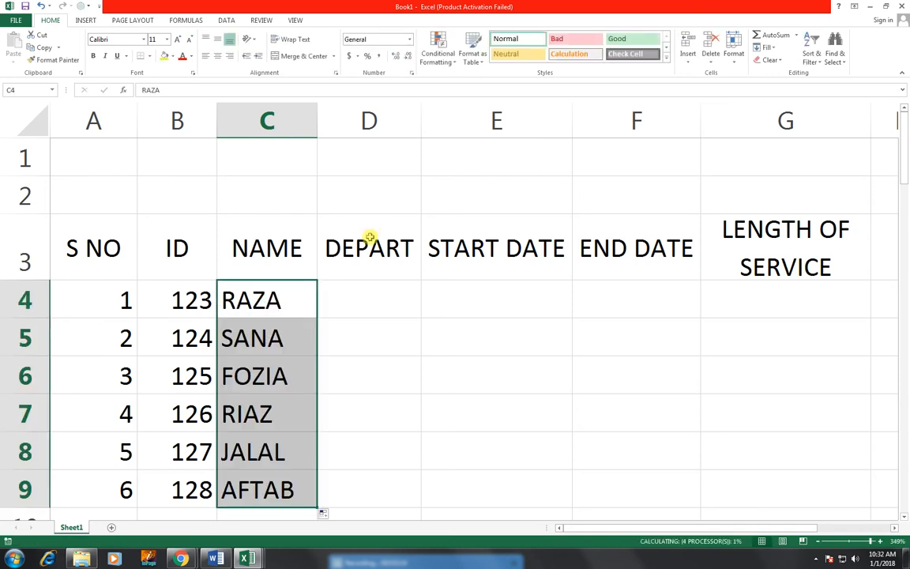
- Fill the departments in D4:D9 with alternating MARKETING and MANAGER, and fit column D to its contents
{"action": "left_click", "coordinate": [369, 285]}
{"action": "type", "text": "MA"}
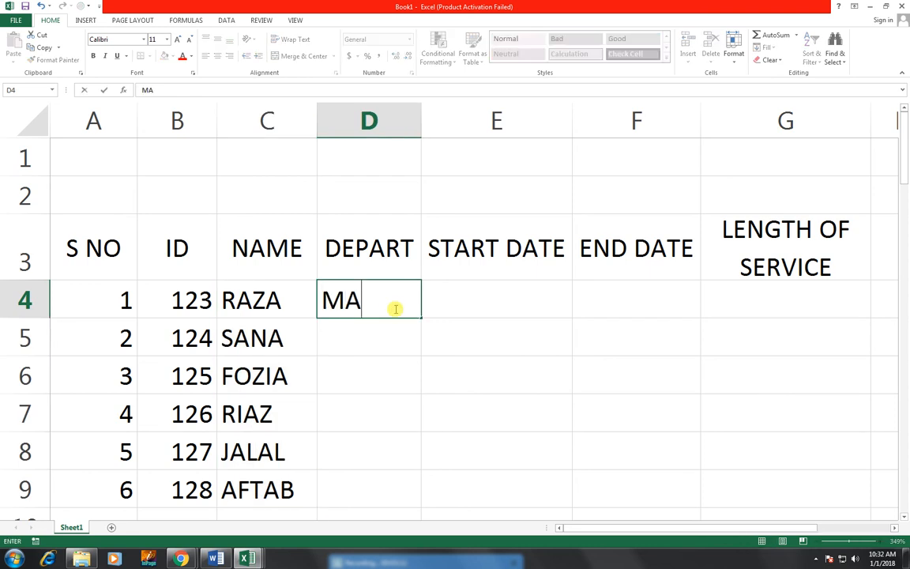
{"action": "type", "text": "RKETING"}
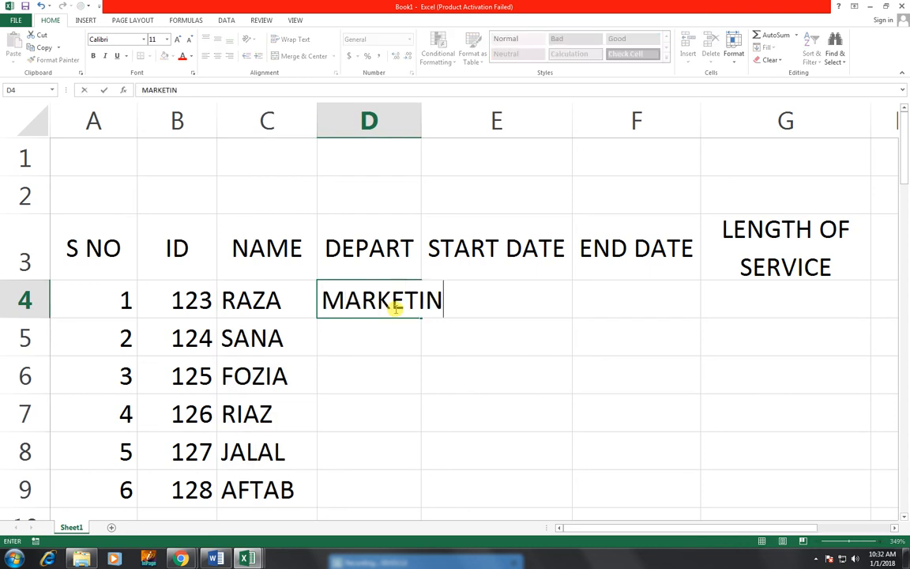
{"action": "key", "text": "Return"}
{"action": "type", "text": "MANAGER"}
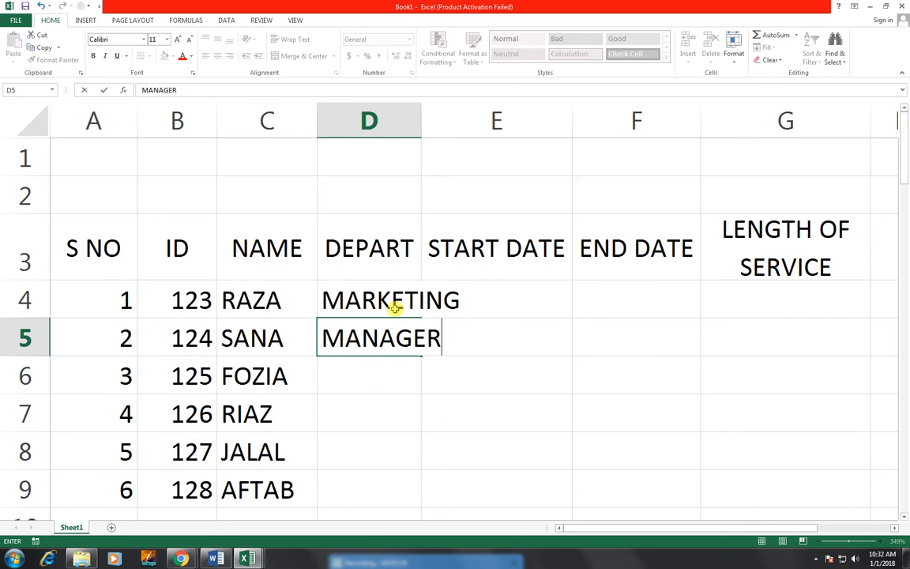
{"action": "key", "text": "Return"}
{"action": "left_click_drag", "start_coordinate": [365, 295], "coordinate": [418, 506]}
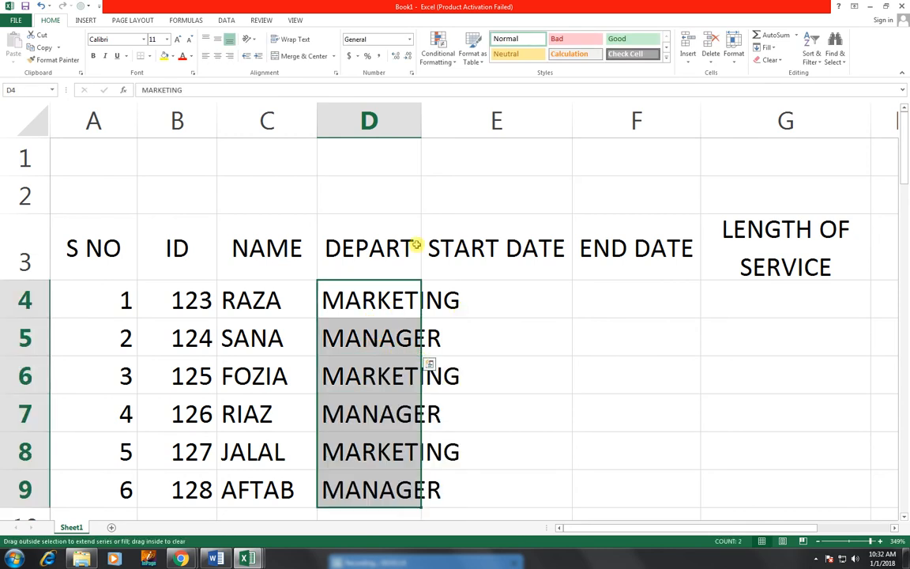
{"action": "double_click", "coordinate": [422, 120]}
- Enter the start date 18-SEP-1986 in cell E4
{"action": "left_click", "coordinate": [558, 302]}
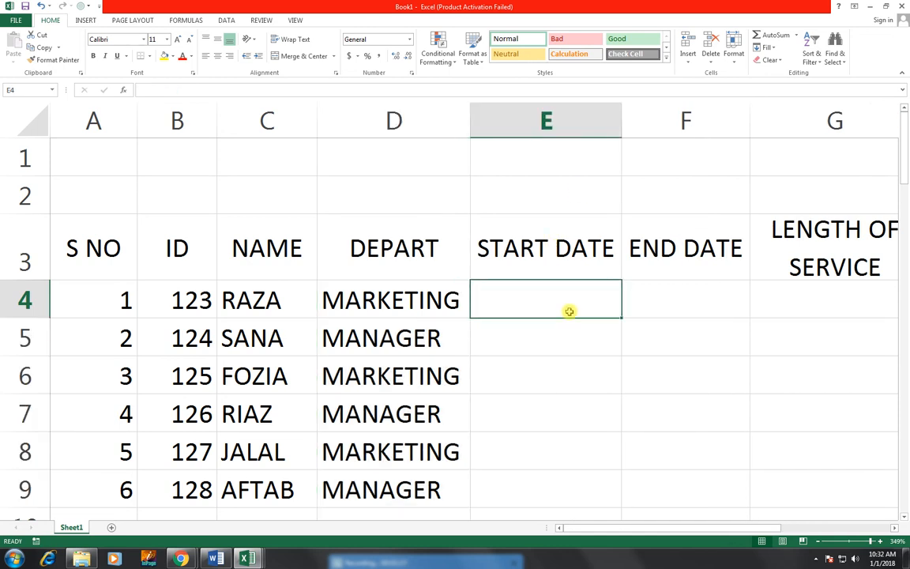
{"action": "type", "text": "18-S"}
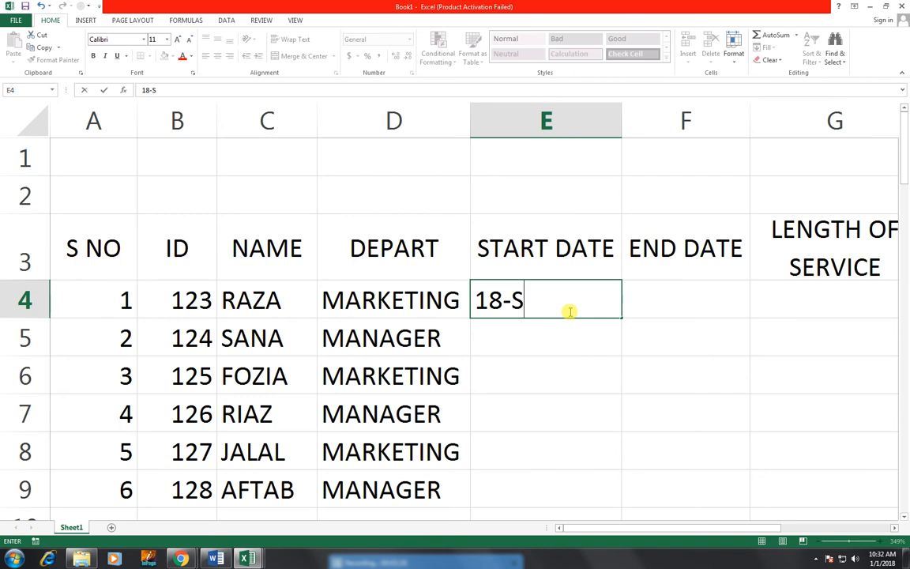
{"action": "type", "text": "EP-1"}
{"action": "type", "text": "986"}
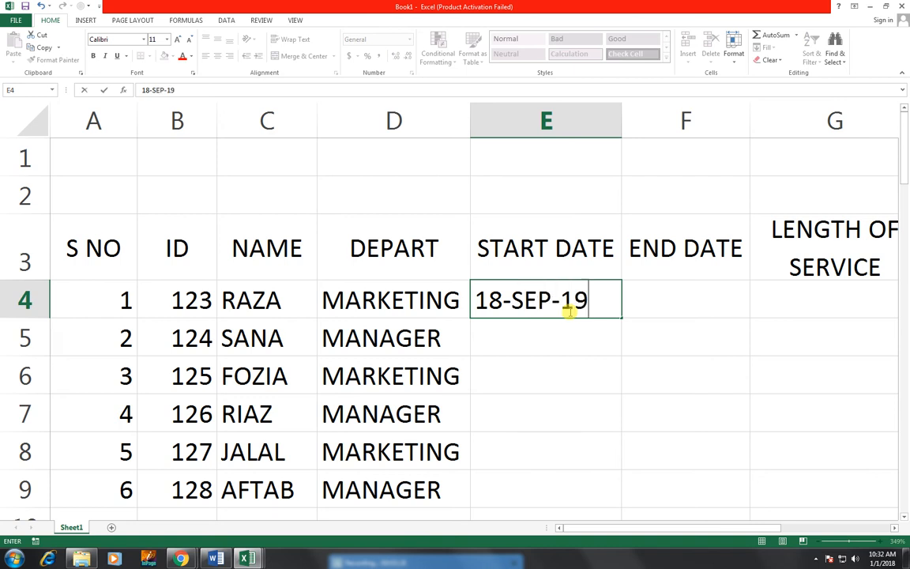
{"action": "key", "text": "Return"}
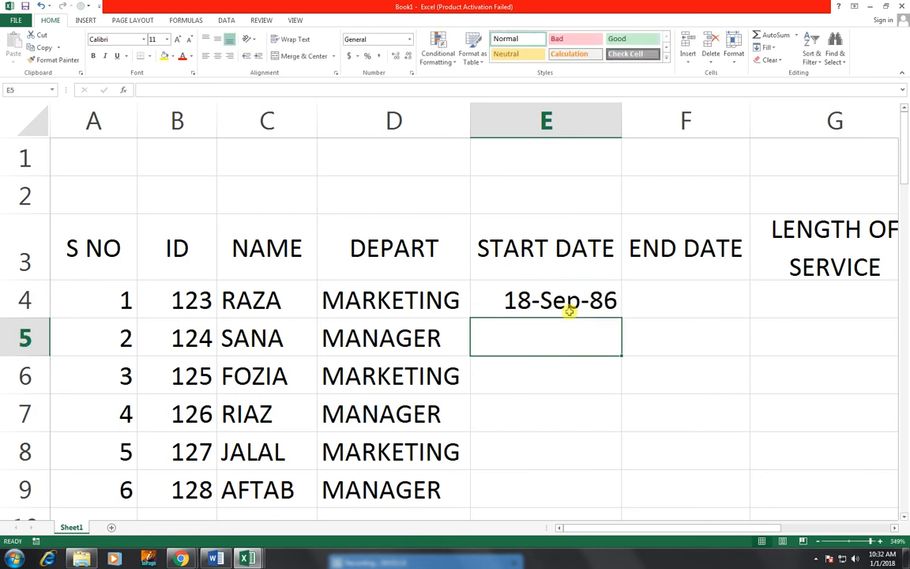
{"action": "left_click", "coordinate": [569, 311]}
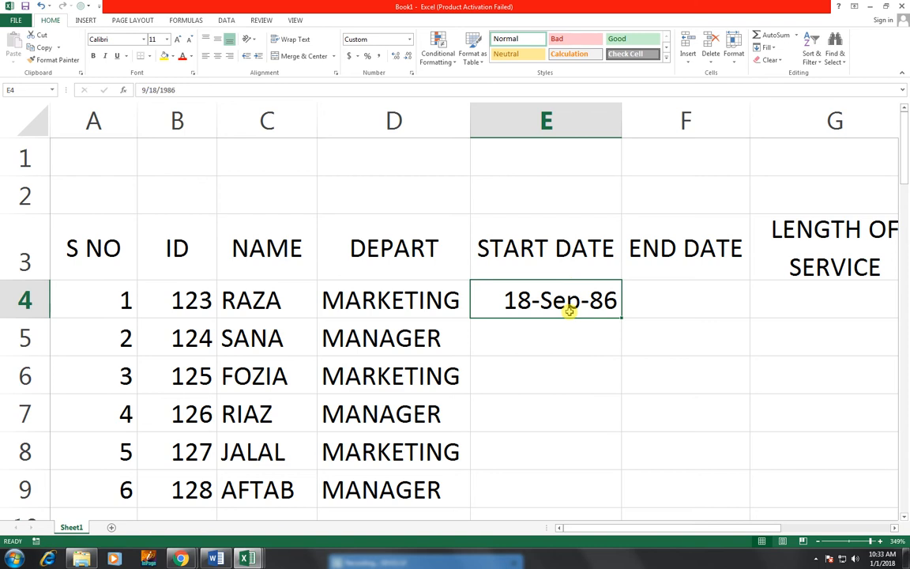
{"action": "key", "text": "Return"}
- Enter the start dates 20-OCT-1990 in cell E5 and 21-NOV-1991 in cell E6
{"action": "type", "text": "20-"}
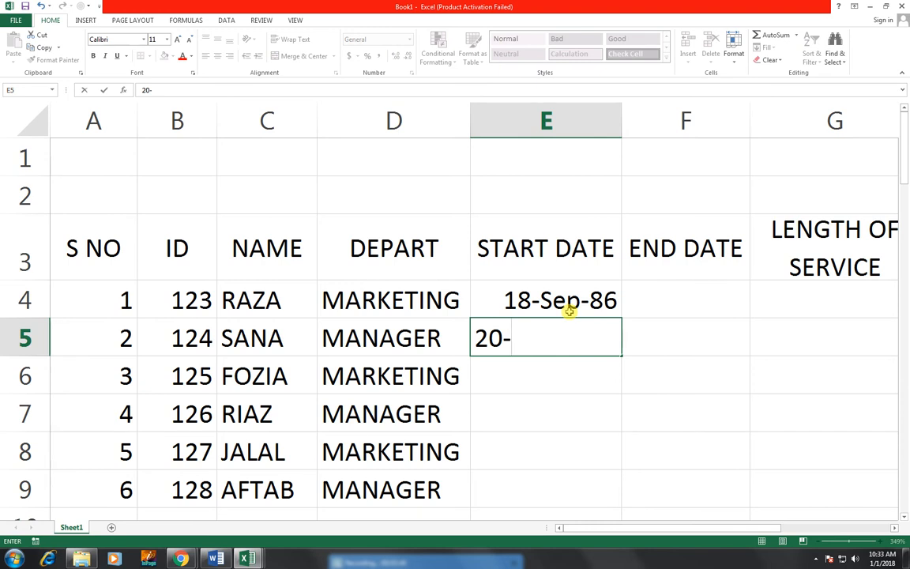
{"action": "type", "text": "OCT"}
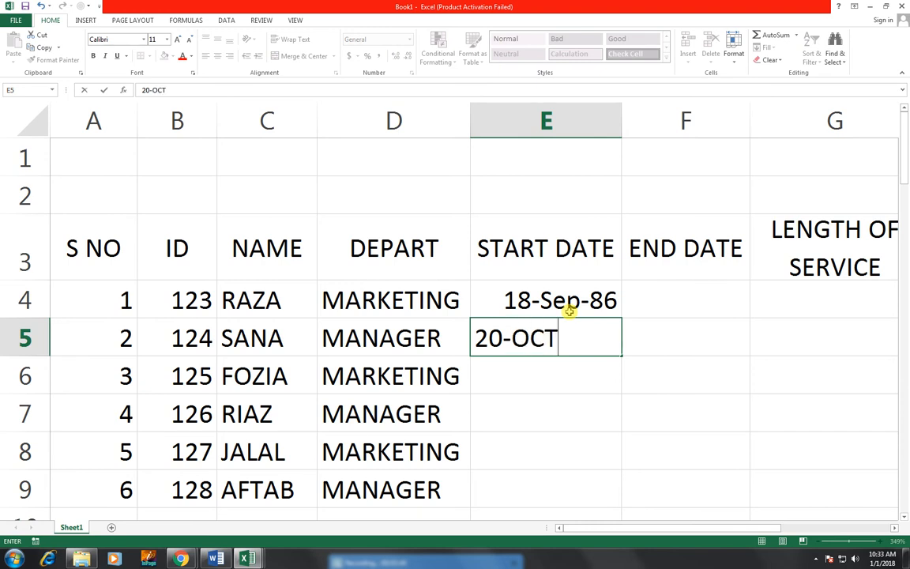
{"action": "type", "text": "-1990"}
{"action": "key", "text": "Return"}
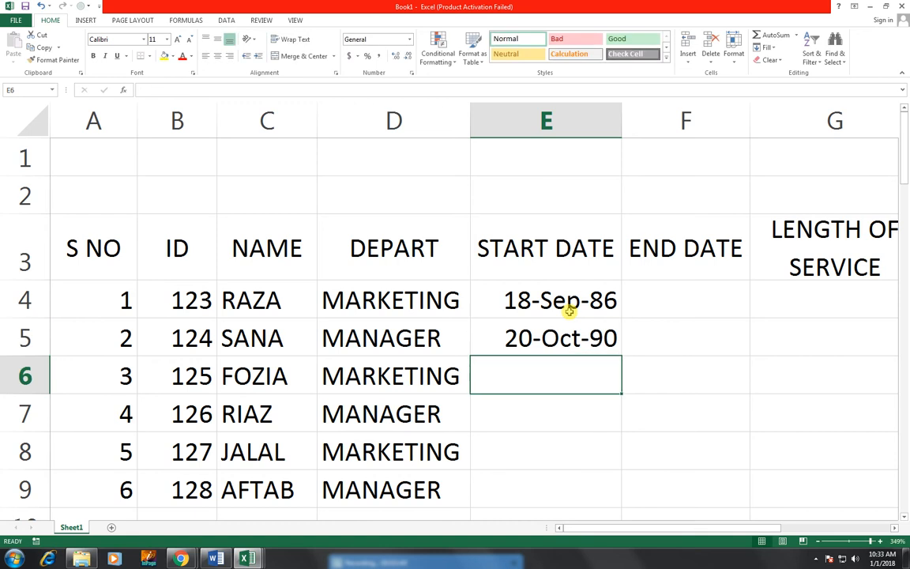
{"action": "type", "text": "21-"}
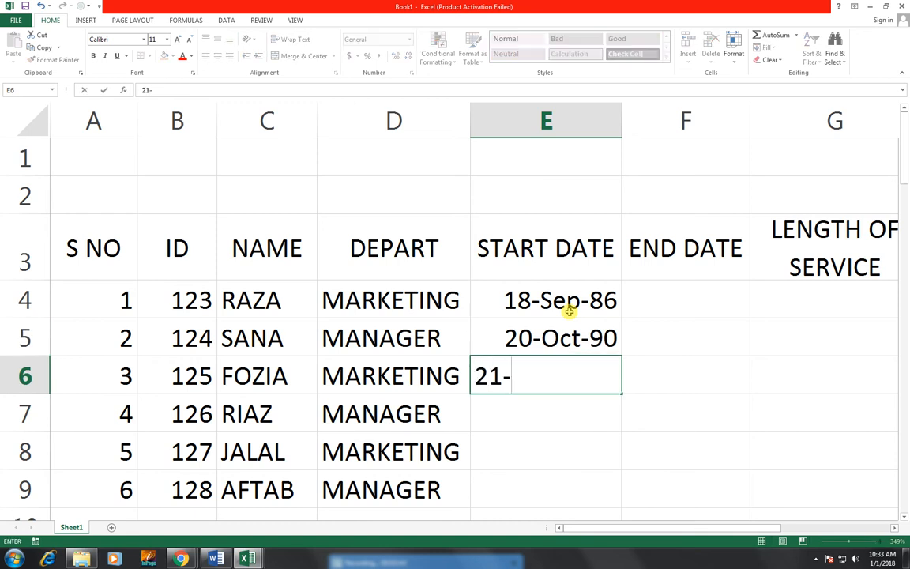
{"action": "type", "text": "NOV-"}
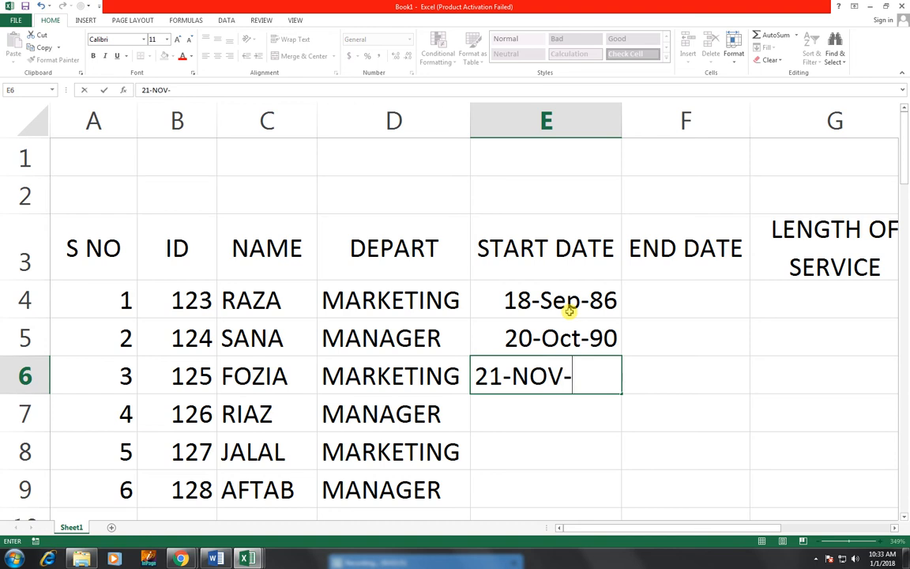
{"action": "type", "text": "1991"}
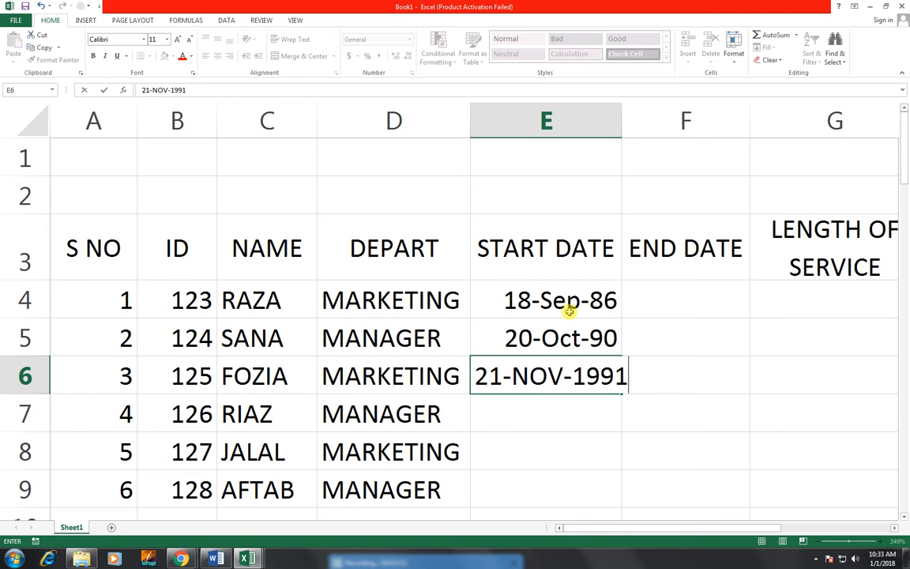
{"action": "key", "text": "Return"}
- Enter the start dates 22-DEC-1995 in cell E7 and 2-JAN-1996 in cell E8
{"action": "type", "text": "22"}
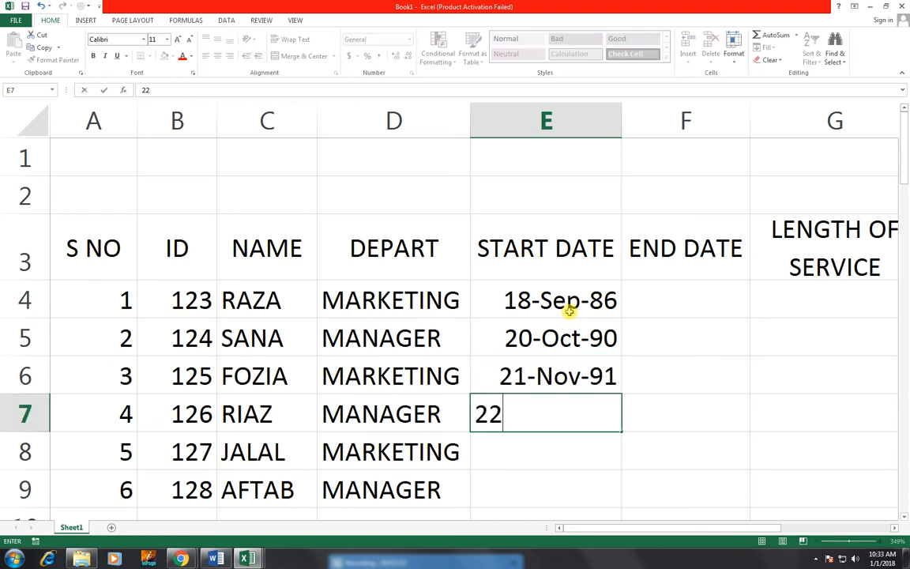
{"action": "type", "text": "-DEC-1995"}
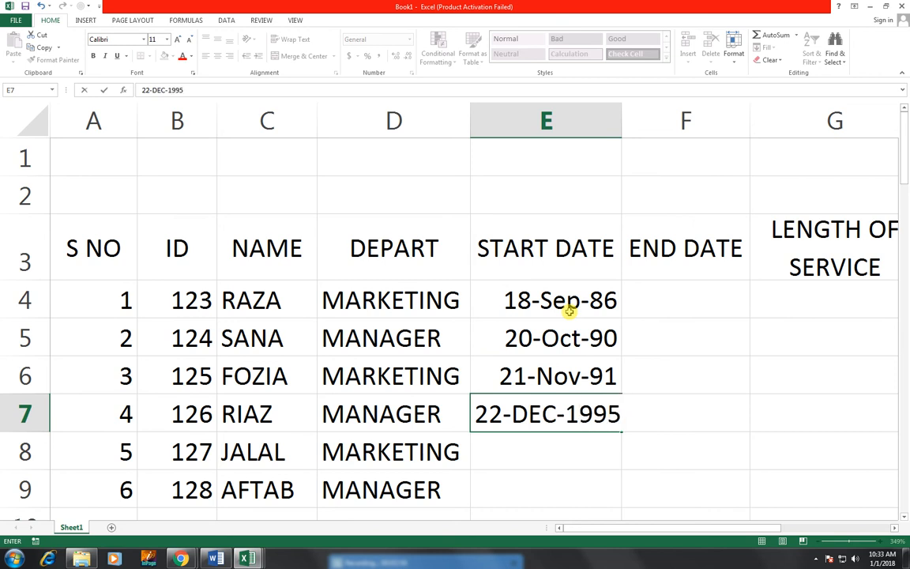
{"action": "key", "text": "Return"}
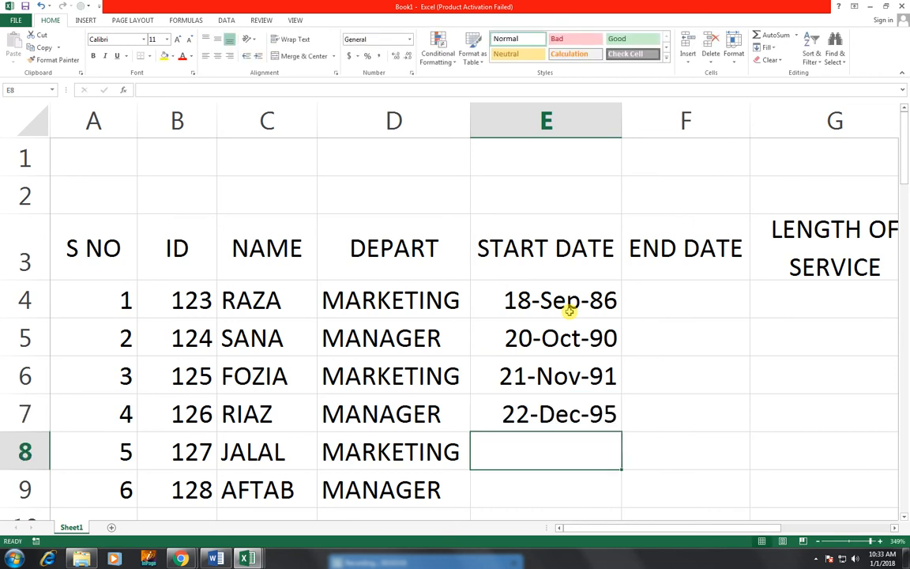
{"action": "type", "text": "2"}
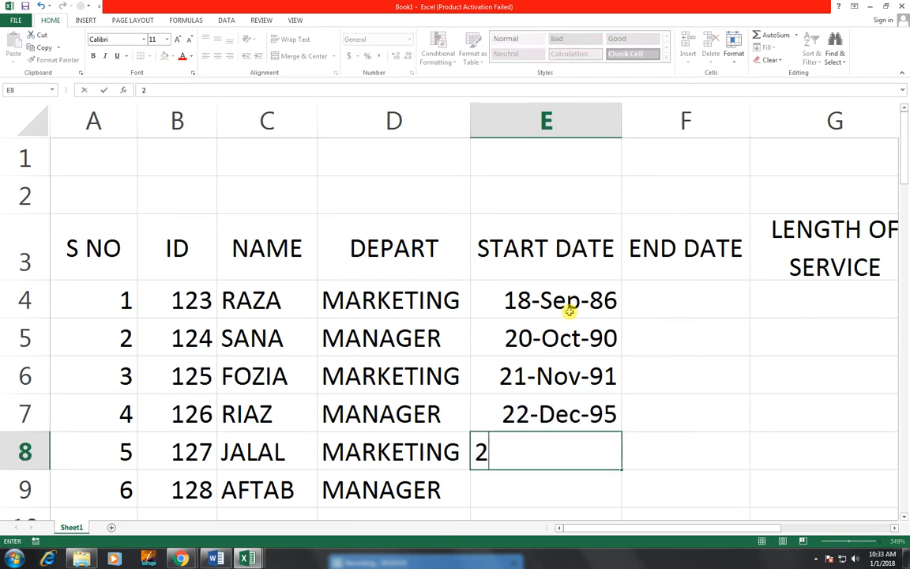
{"action": "type", "text": "-JAN-"}
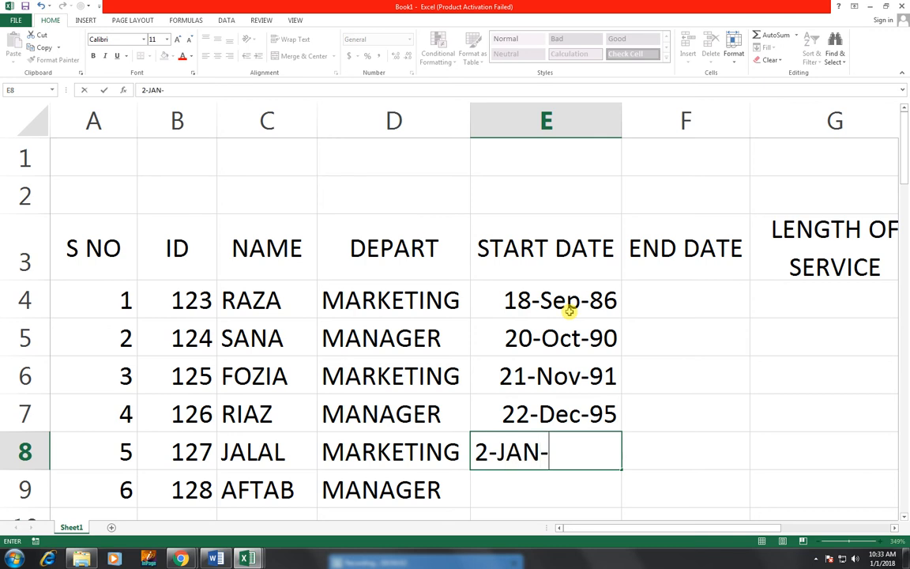
{"action": "type", "text": "1996"}
{"action": "key", "text": "Return"}
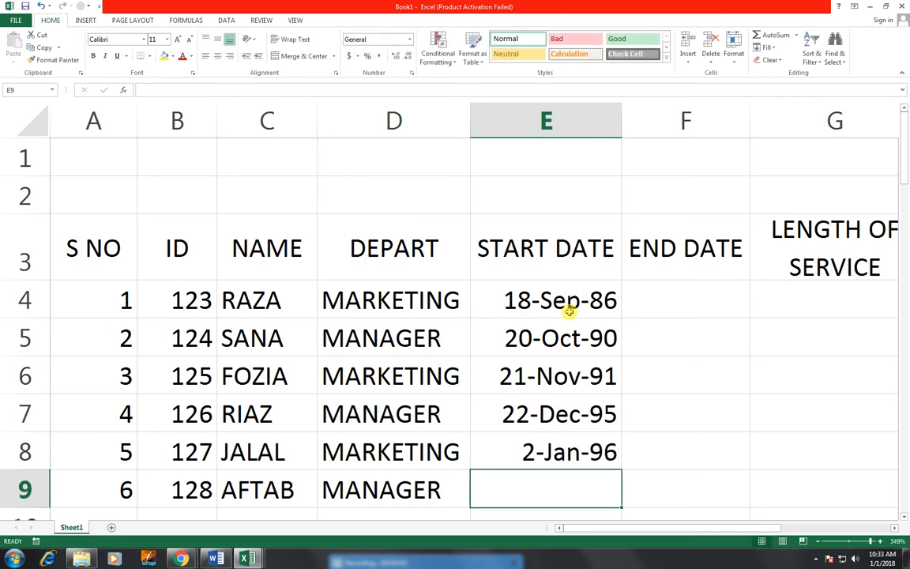
- Enter the last employee's start date, 2 February 1998, in cell E9
{"action": "type", "text": "2FEB-1"}
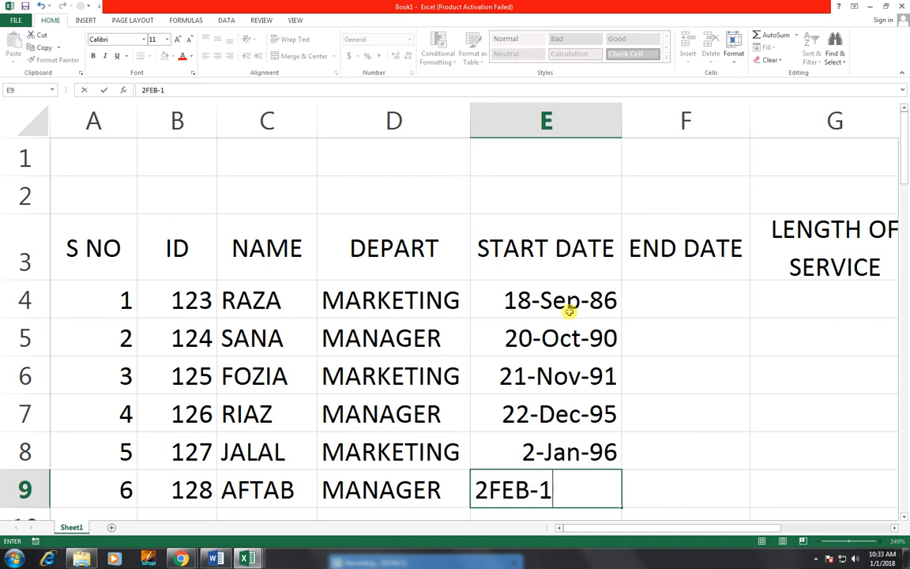
{"action": "type", "text": "19"}
{"action": "key", "text": "BackSpace"}
{"action": "key", "text": "BackSpace"}
{"action": "type", "text": "99"}
{"action": "type", "text": "2"}
{"action": "key", "text": "BackSpace"}
{"action": "type", "text": "8"}
{"action": "key", "text": "Right"}
- Enter =TODAY() as the end date in cell F4 and fill the formula down to F9
{"action": "key", "text": "Up"}
{"action": "key", "text": "Up"}
{"action": "key", "text": "Up"}
{"action": "key", "text": "Up"}
{"action": "key", "text": "Up"}
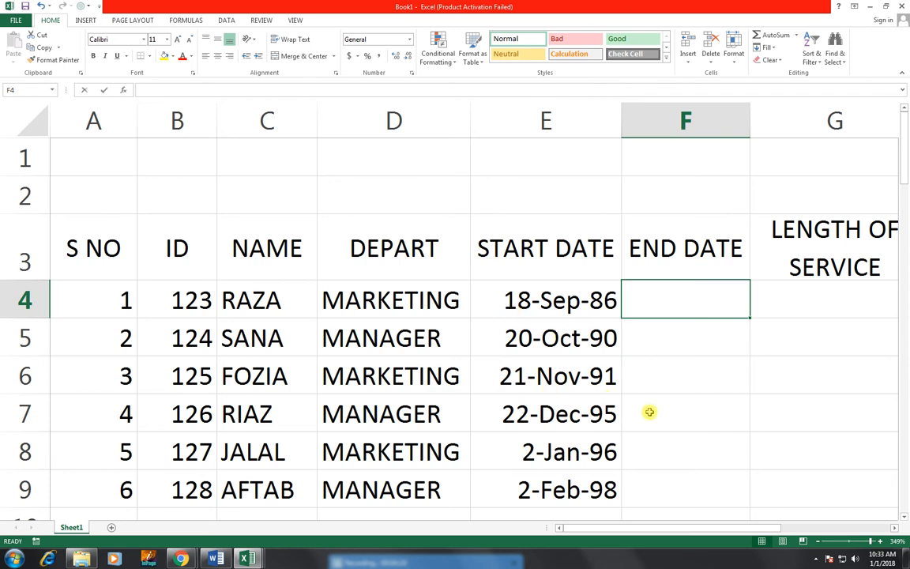
{"action": "type", "text": "=TODAY()"}
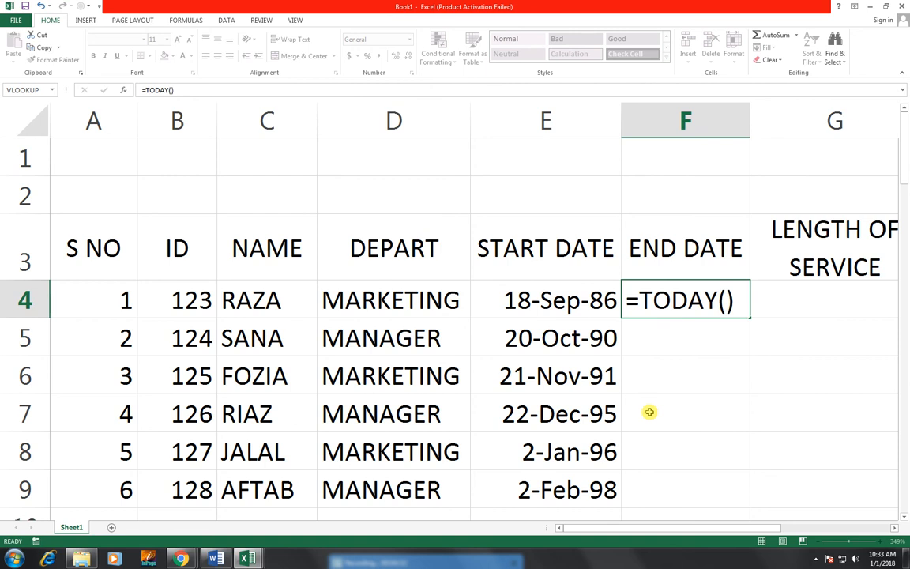
{"action": "key", "text": "Return"}
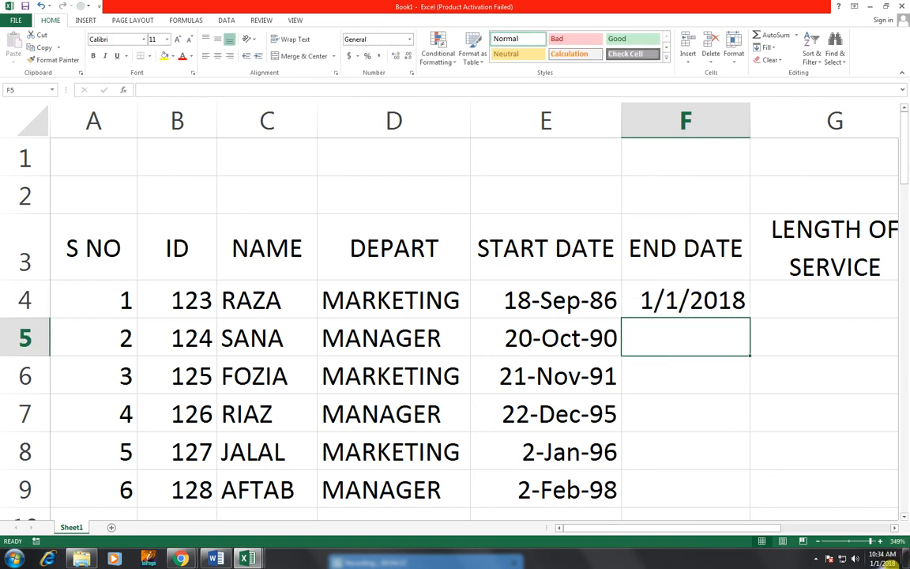
{"action": "left_click", "coordinate": [734, 308]}
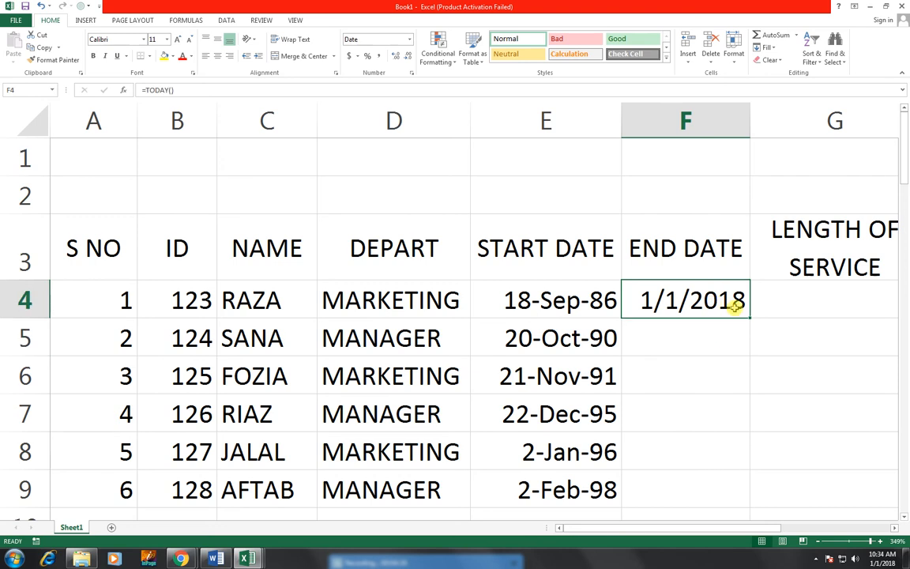
{"action": "mouse_move", "coordinate": [750, 317]}
{"action": "left_mouse_down"}
{"action": "mouse_move", "coordinate": [734, 501]}
{"action": "mouse_move", "coordinate": [731, 493]}
{"action": "left_mouse_up"}
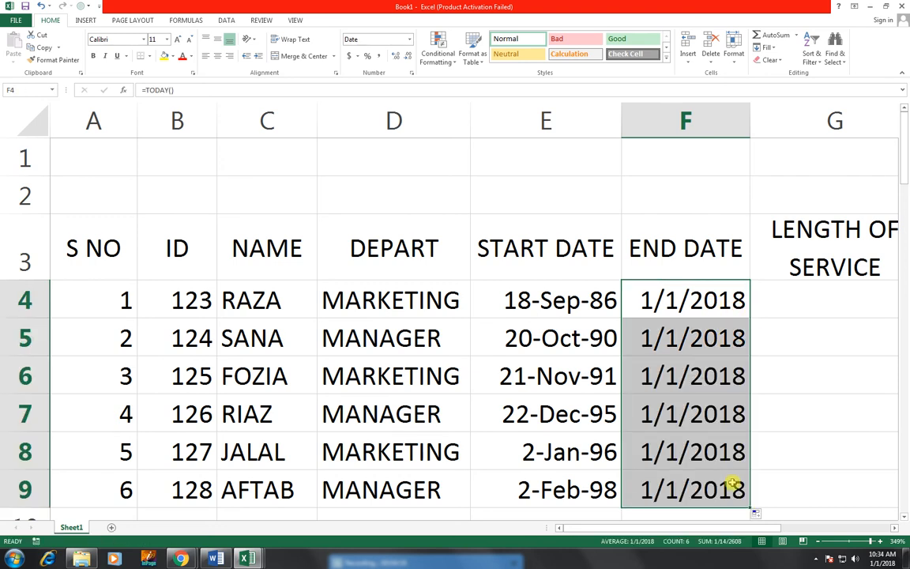
- Replace the TODAY formula in cell F5 with the fixed date 1-JAN-2018
{"action": "left_click", "coordinate": [674, 341]}
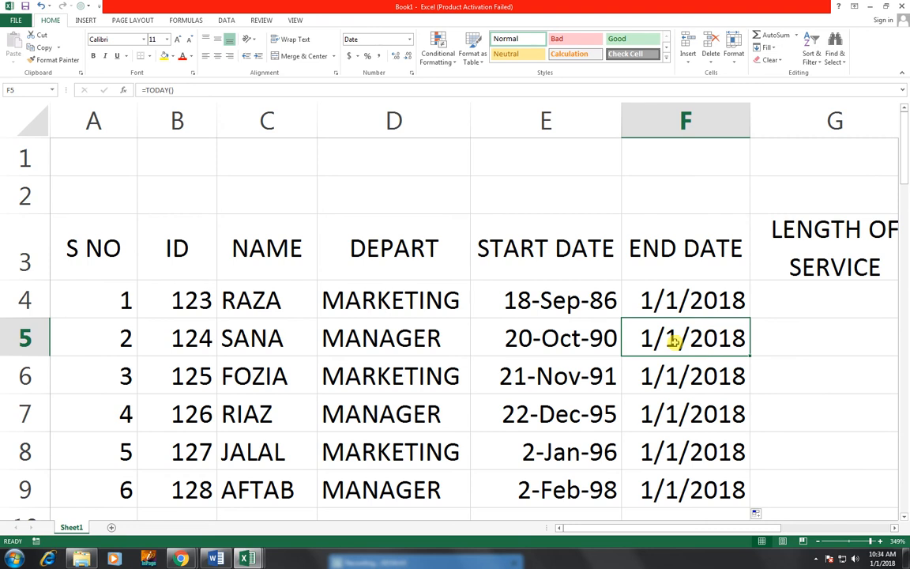
{"action": "type", "text": "1-"}
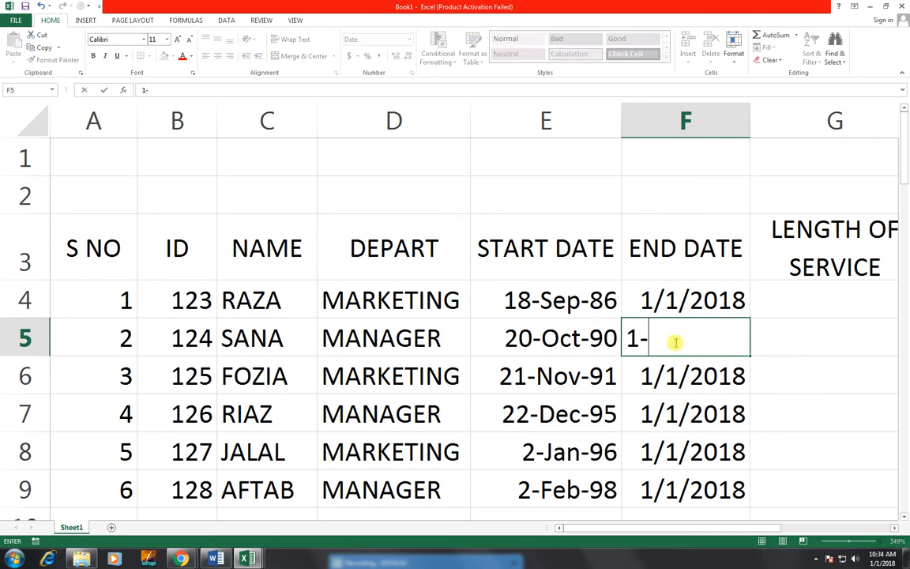
{"action": "type", "text": "JAN-201"}
{"action": "key", "text": "BackSpace"}
{"action": "type", "text": "2018"}
{"action": "key", "text": "Return"}
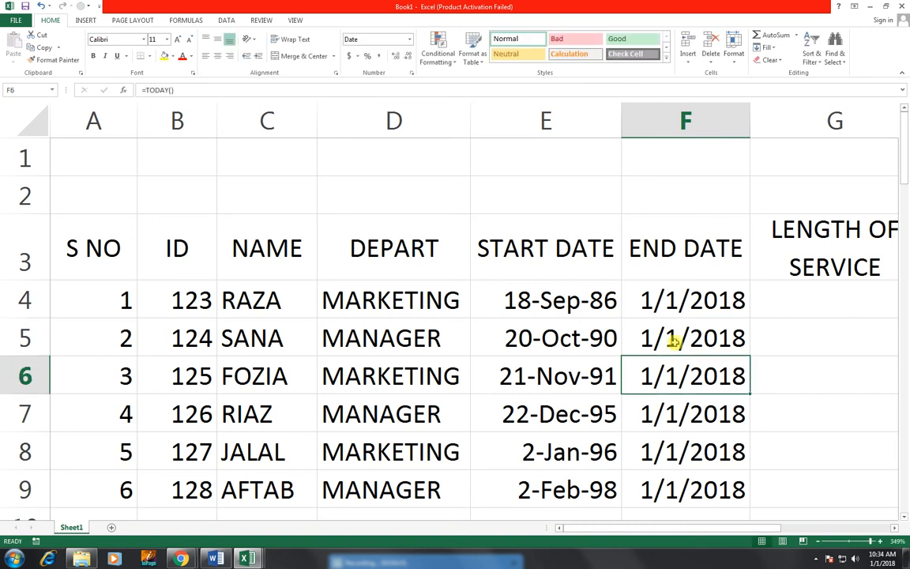
- Change the end date in cell F5 to 1 June 2018
{"action": "left_click", "coordinate": [674, 339]}
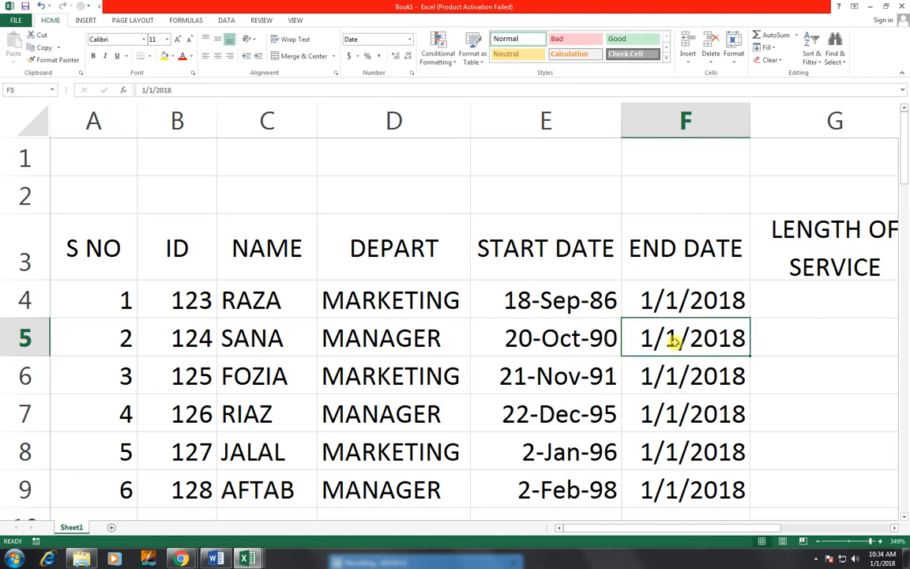
{"action": "double_click", "coordinate": [675, 339]}
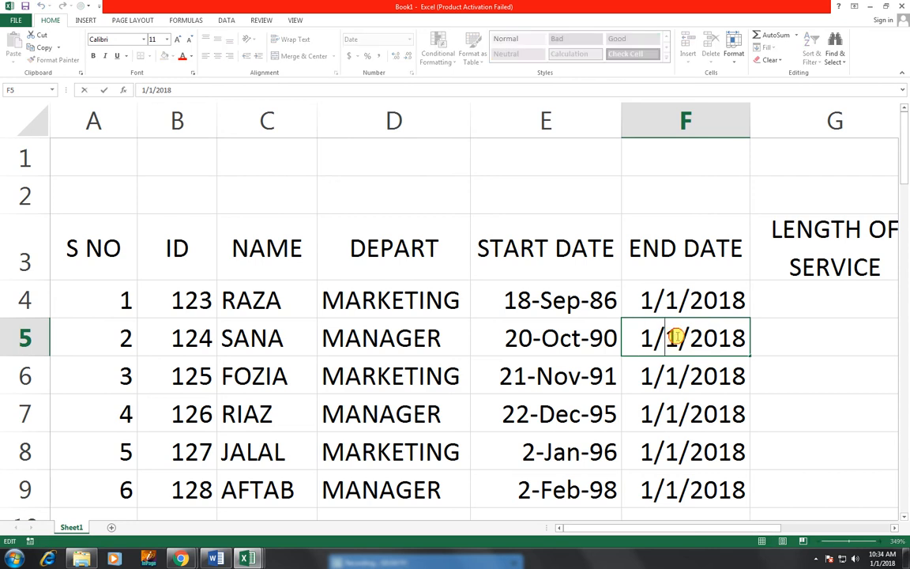
{"action": "key", "text": "BackSpace"}
{"action": "type", "text": "JUNE"}
{"action": "key", "text": "ctrl+Return"}
{"action": "key", "text": "Down"}
{"action": "left_click", "coordinate": [677, 338]}
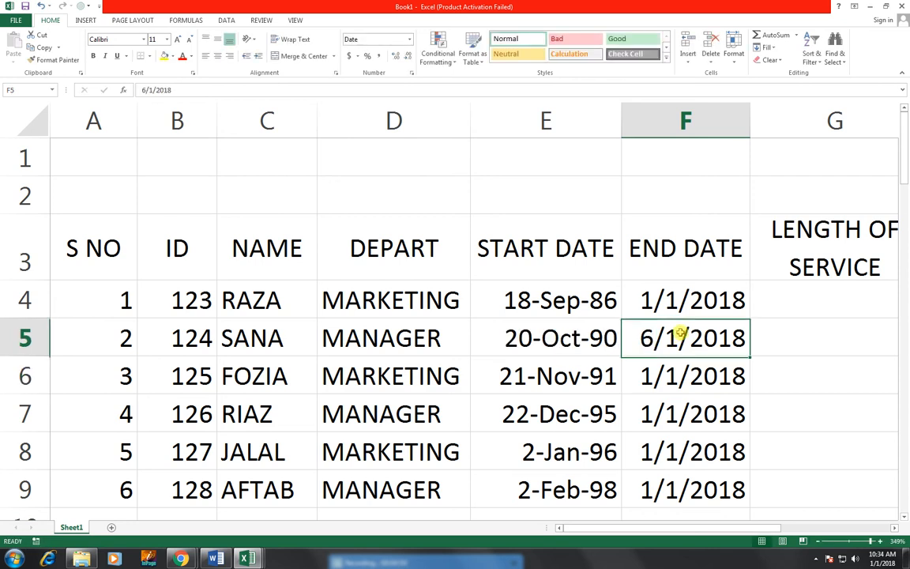
- Replace the TODAY formula in cell F6 with the fixed date 1-JULY-18
{"action": "left_click", "coordinate": [711, 376]}
{"action": "double_click", "coordinate": [710, 376]}
{"action": "key", "text": "Escape"}
{"action": "type", "text": "1-"}
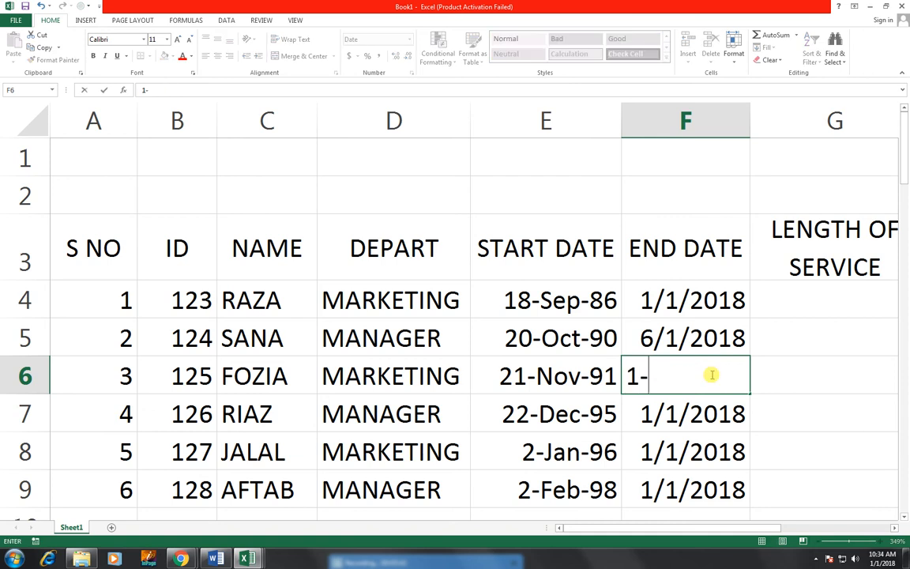
{"action": "type", "text": "JULY-18"}
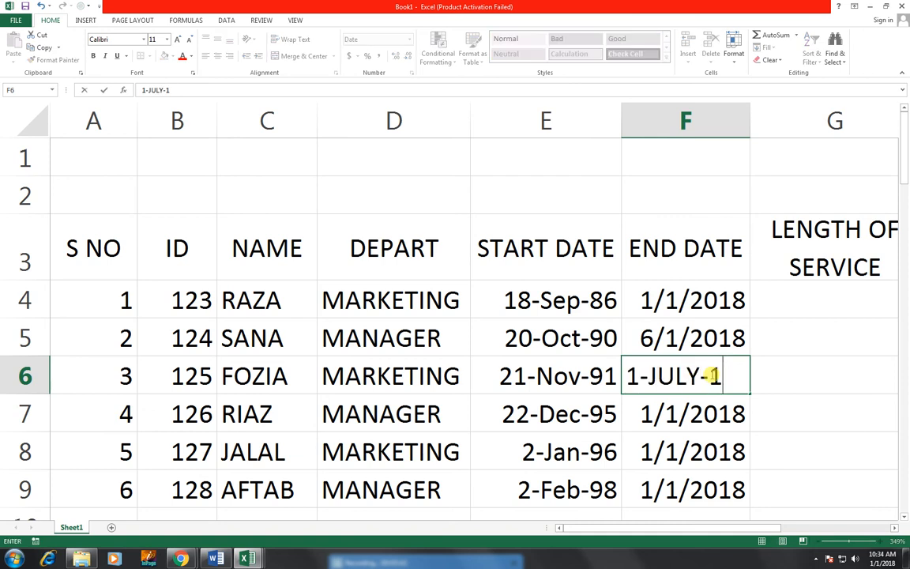
{"action": "key", "text": "Return"}
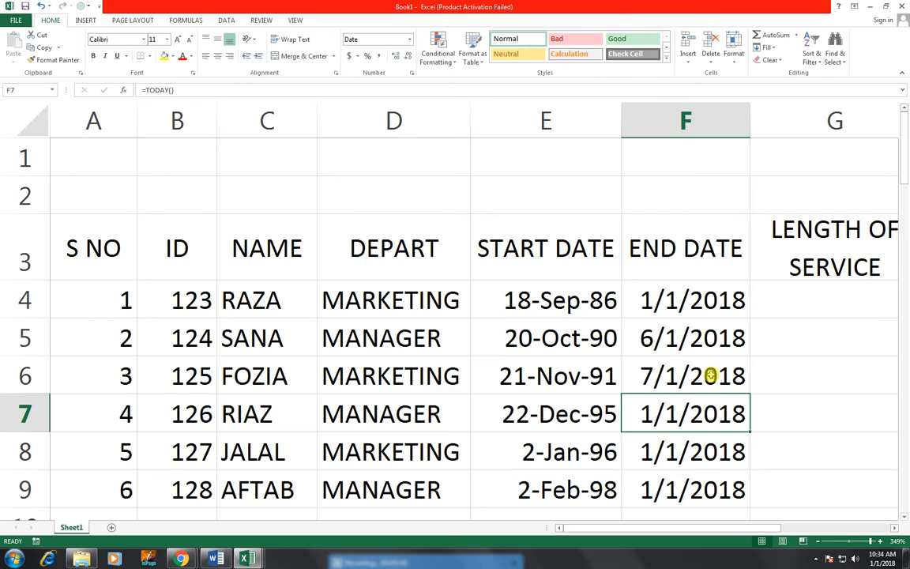
- Apply the day-month-year date format, as in 1-Jul-18, to end date cells F6 and F5
{"action": "left_click", "coordinate": [710, 376]}
{"action": "key", "text": "ctrl+shift+3"}
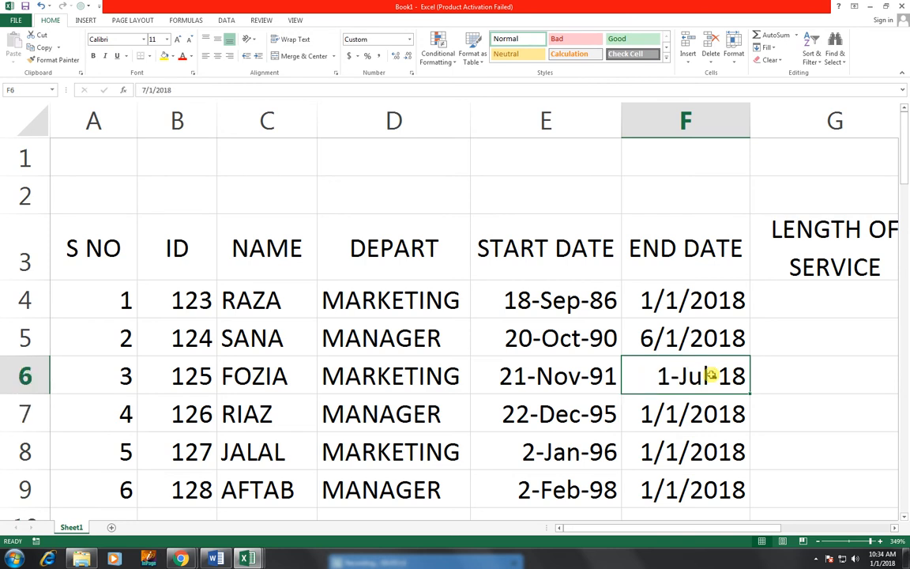
{"action": "key", "text": "Up"}
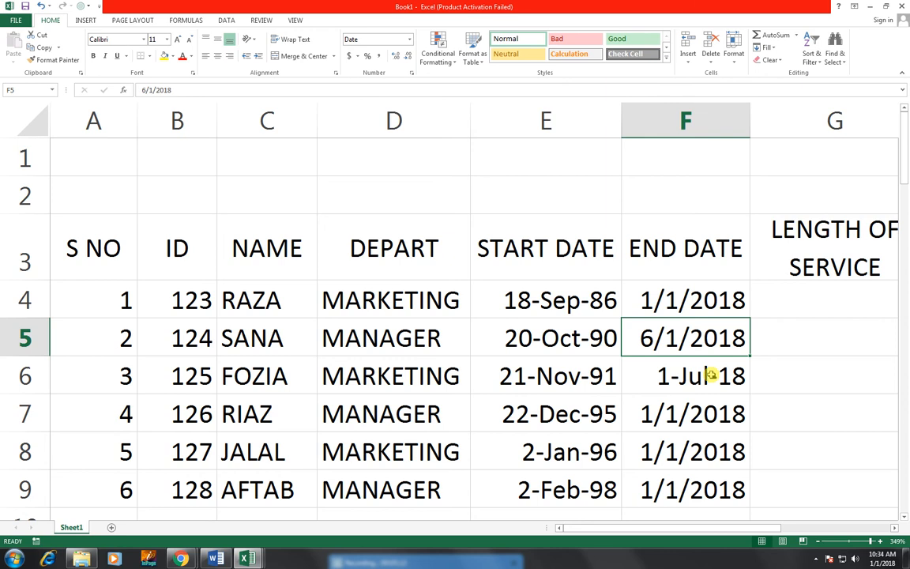
{"action": "key", "text": "ctrl+shift+3"}
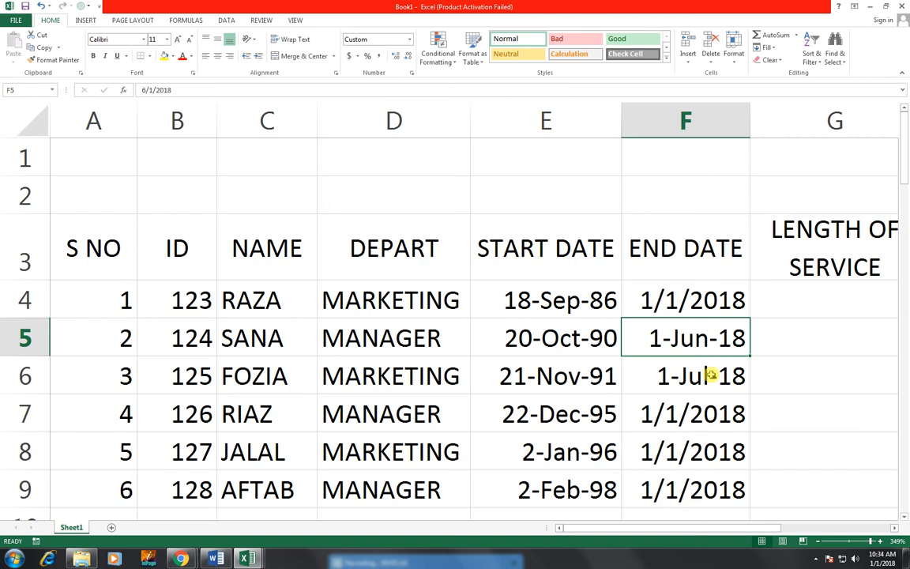
- Enter the end date 1-SEP-18 in cell F7 and format it as day-month-year
{"action": "key", "text": "Down"}
{"action": "key", "text": "Down"}
{"action": "type", "text": "1-"}
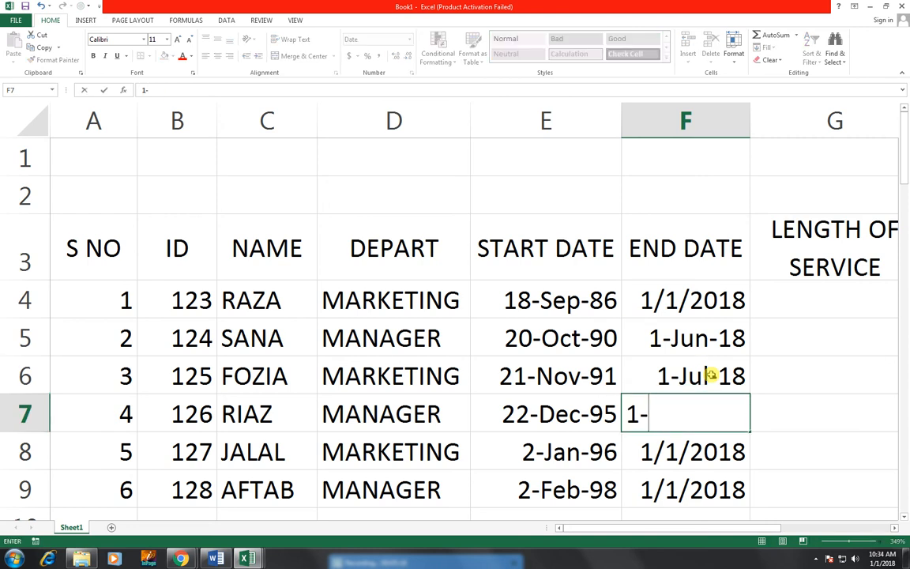
{"action": "type", "text": "SEP"}
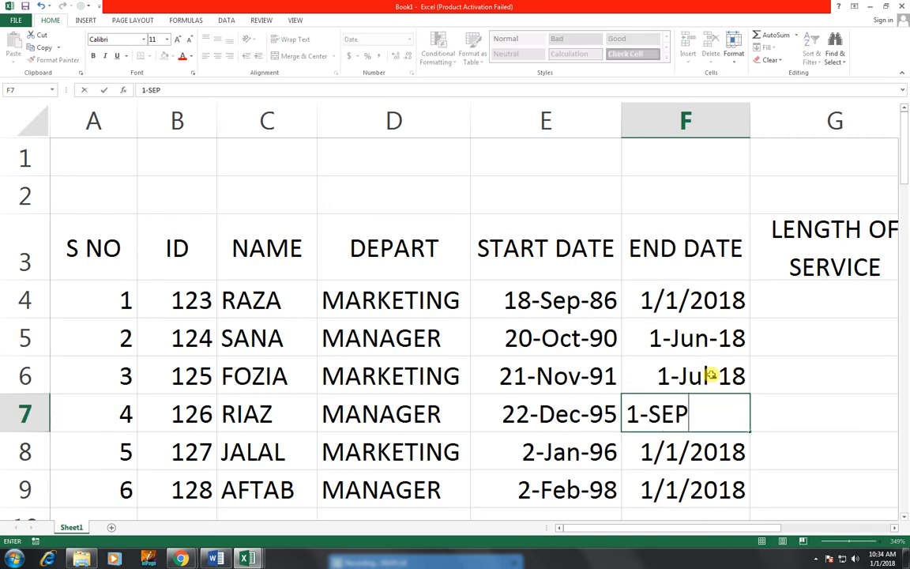
{"action": "type", "text": "-18"}
{"action": "key", "text": "Return"}
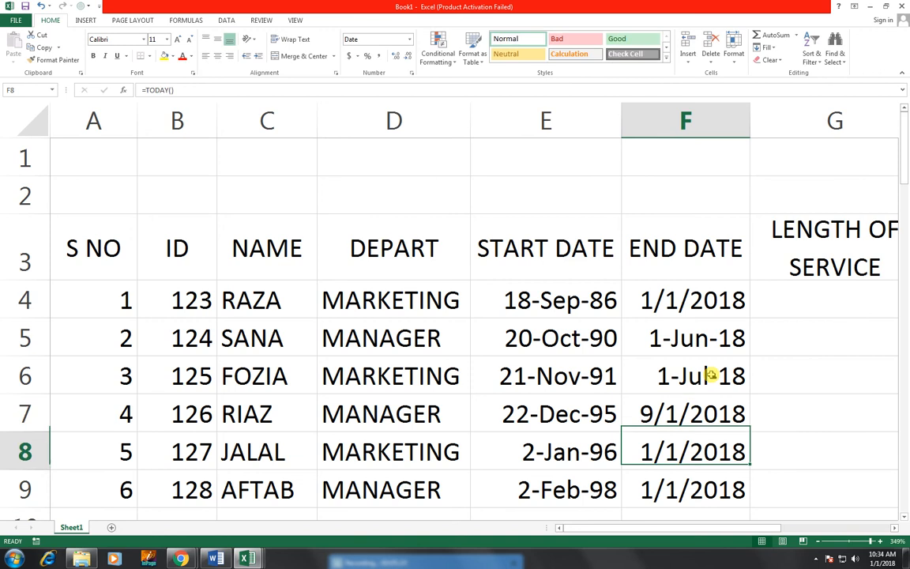
{"action": "key", "text": "Up"}
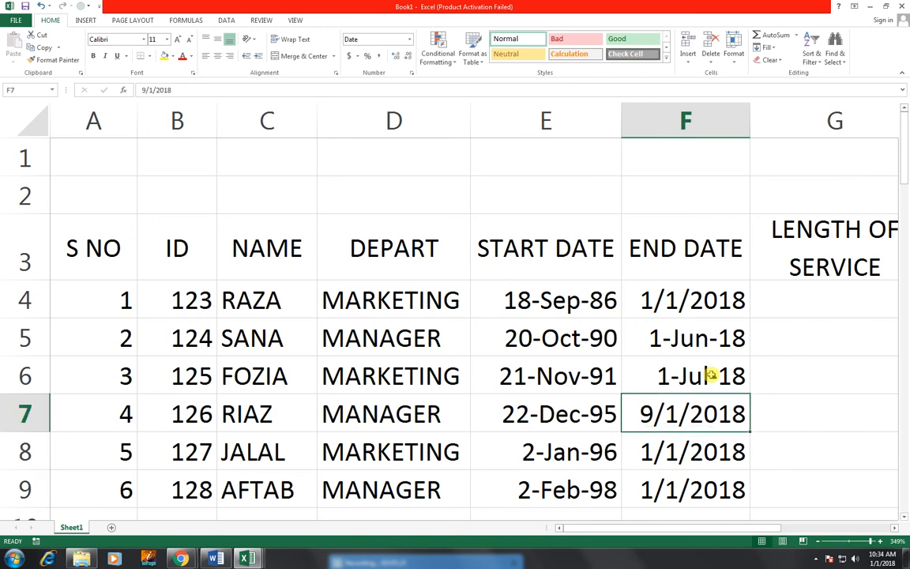
{"action": "key", "text": "ctrl+shift+3"}
- Enter the end date 1-DEC-18 in cell F8 and format it as day-month-year
{"action": "key", "text": "Down"}
{"action": "type", "text": "1-DEC-18"}
{"action": "key", "text": "Return"}
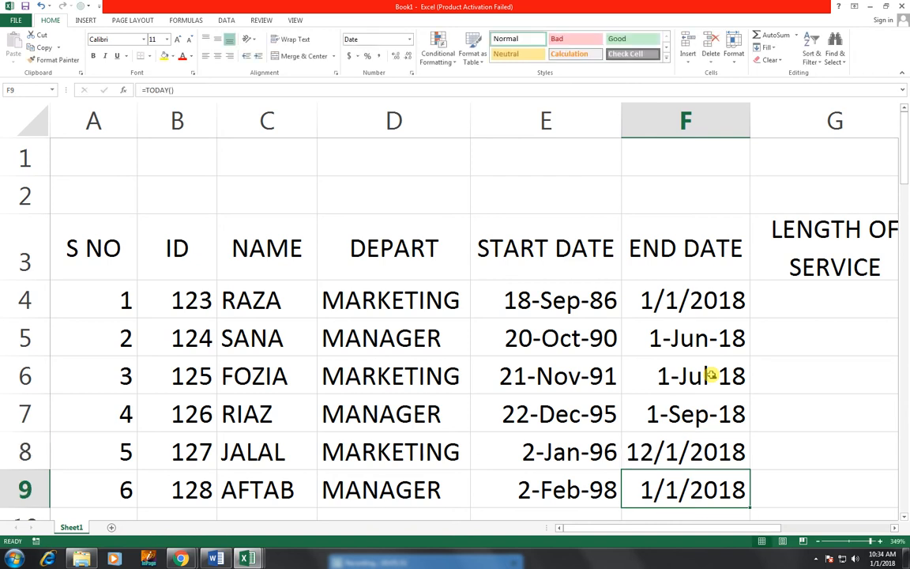
{"action": "key", "text": "Up"}
{"action": "key", "text": "ctrl+shift+3"}
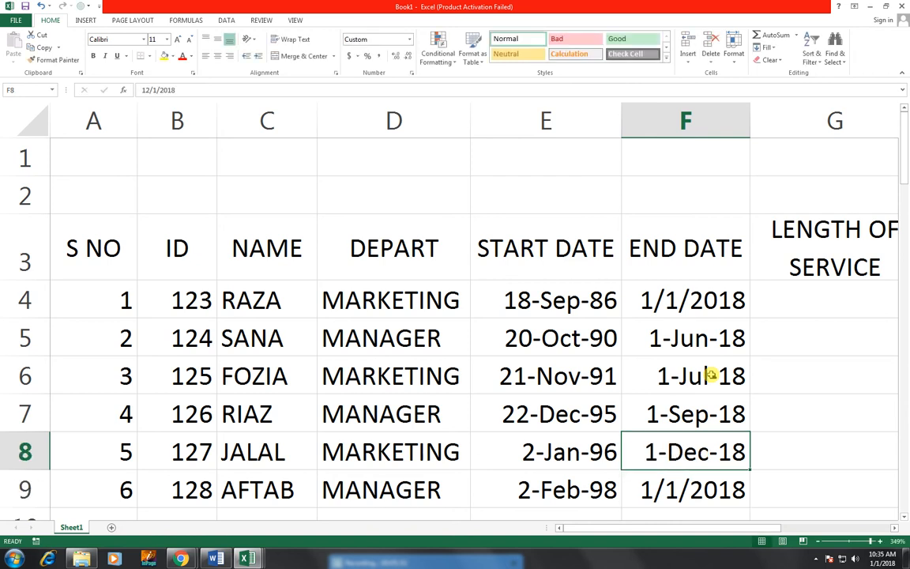
- Copy the date formatting of cell F8 onto cell F9, and select cell G4
{"action": "left_click", "coordinate": [55, 60]}
{"action": "left_click", "coordinate": [648, 470]}
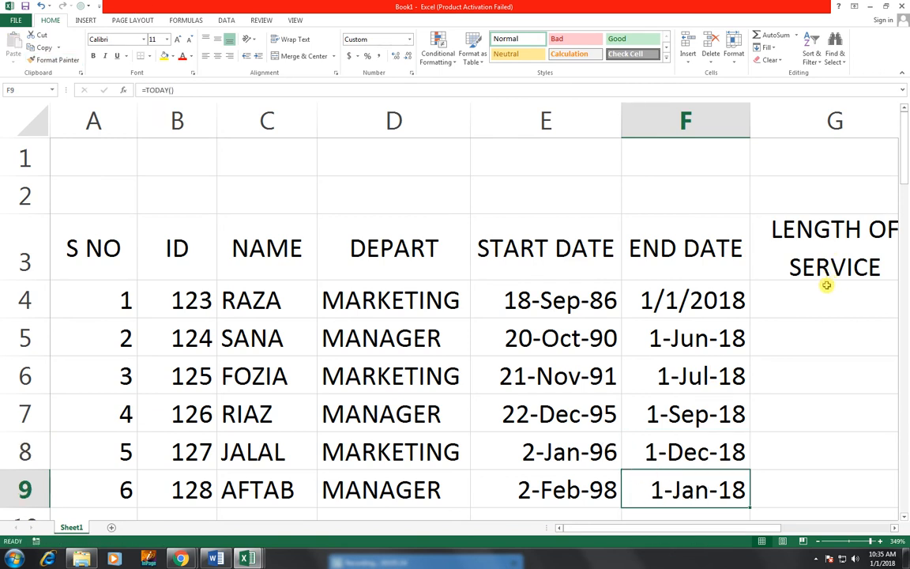
{"action": "left_click", "coordinate": [827, 286]}
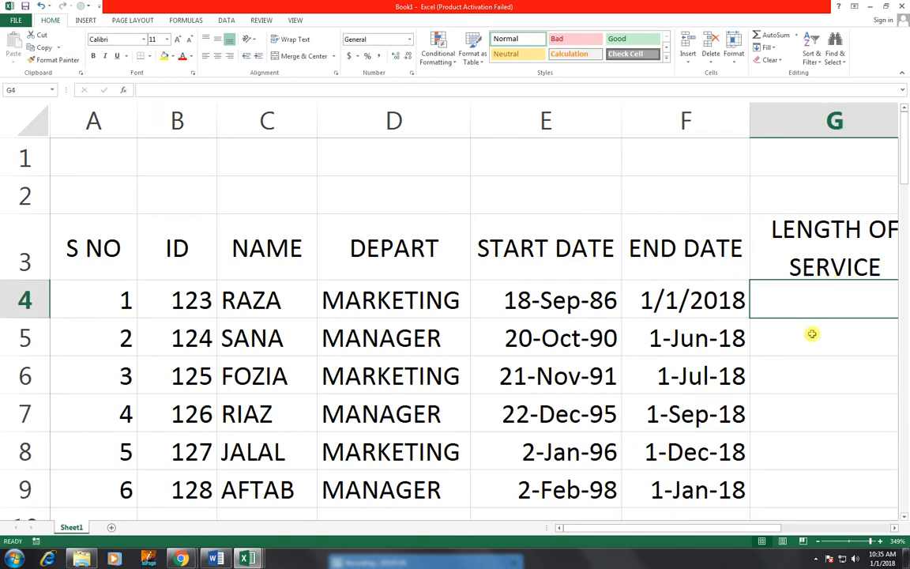
{"action": "left_click", "coordinate": [906, 558]}
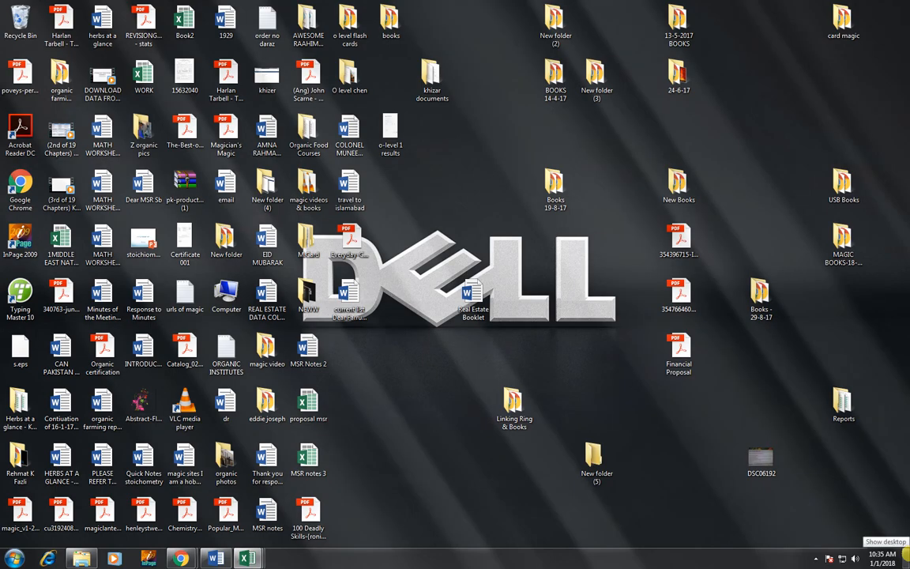
{"action": "left_click", "coordinate": [906, 558]}
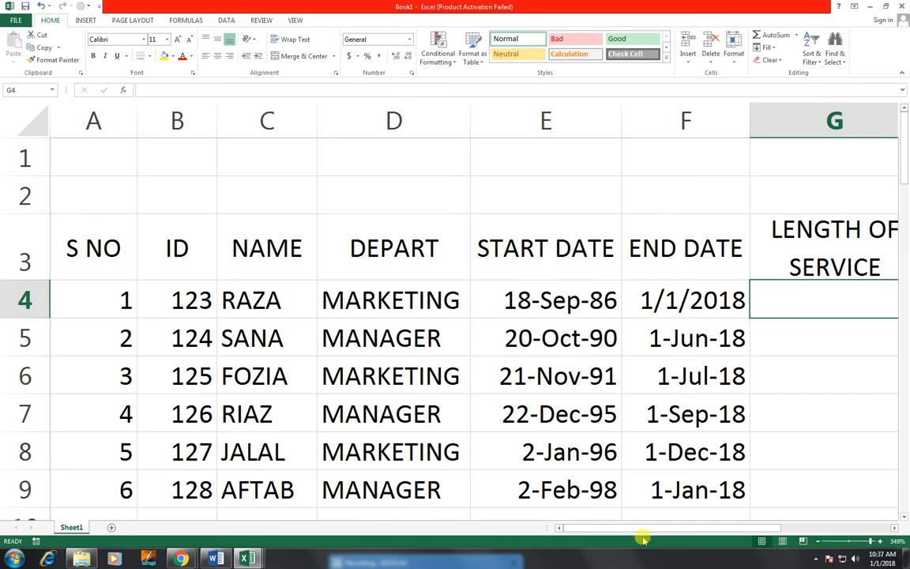
- Start the length of service formula in cell G4 with =DATEDIF(E4,F4,"Y")
{"action": "type", "text": "="}
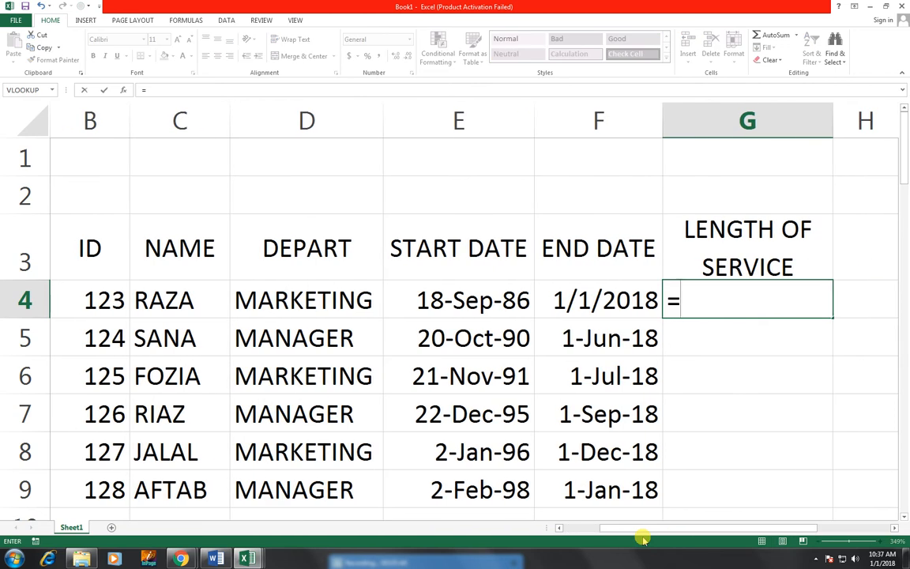
{"action": "type", "text": "DATED"}
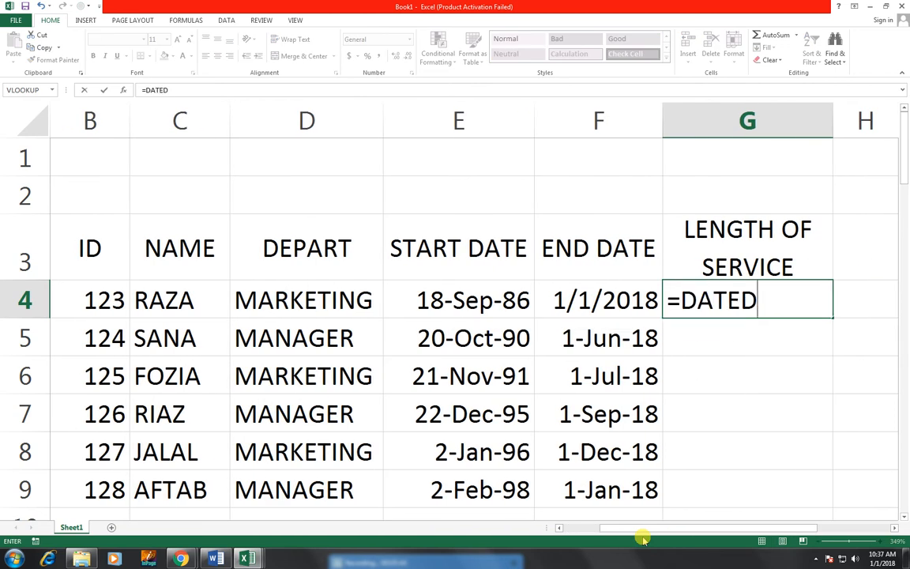
{"action": "type", "text": "IF("}
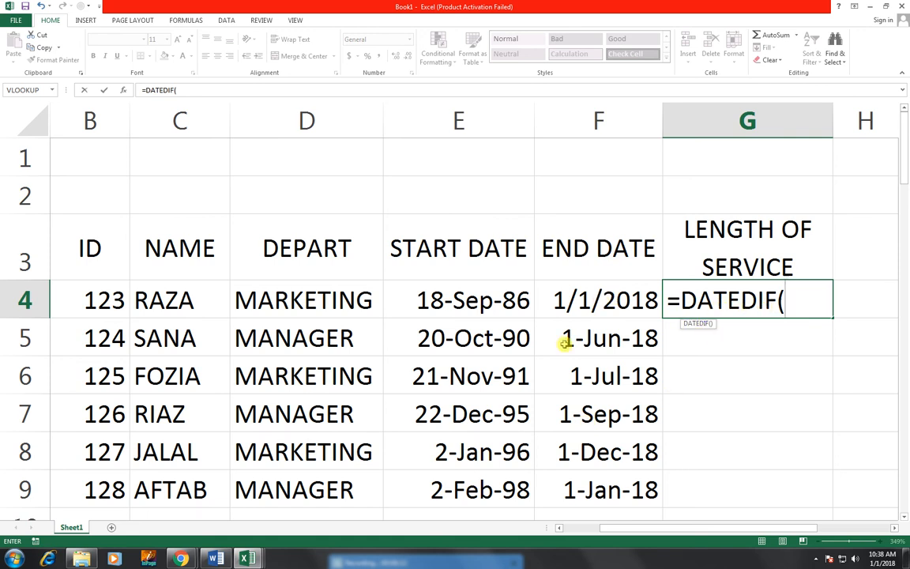
{"action": "left_click", "coordinate": [450, 297]}
{"action": "type", "text": ","}
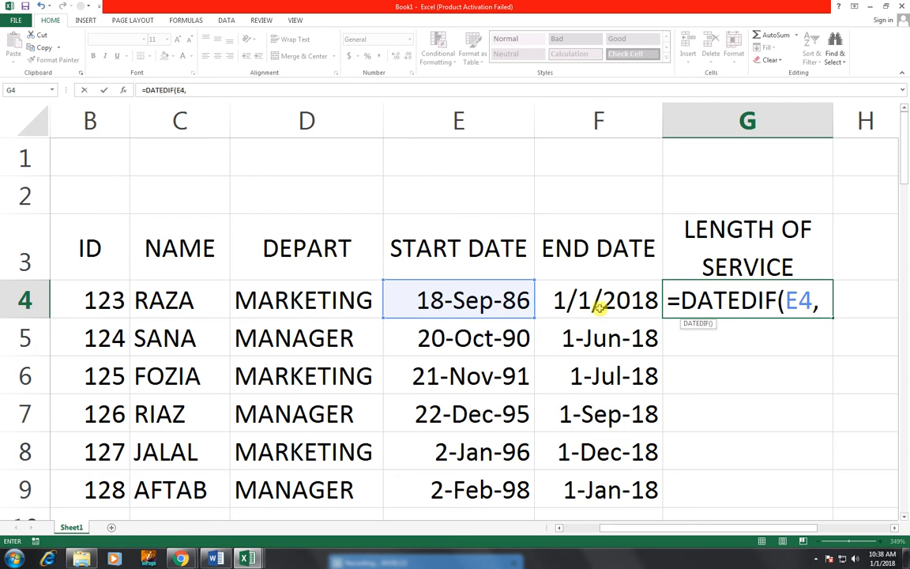
{"action": "left_click", "coordinate": [594, 307]}
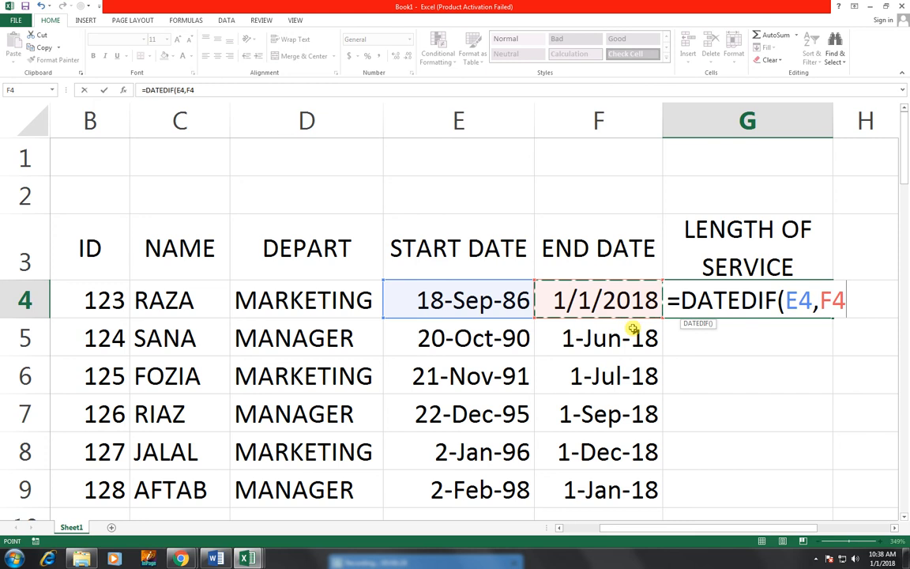
{"action": "key", "text": "F8"}
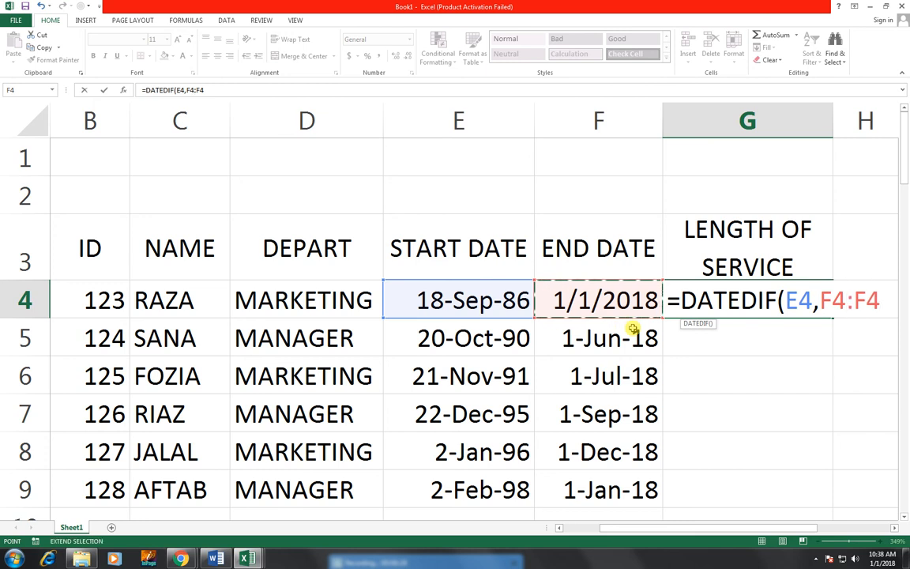
{"action": "key", "text": "BackSpace"}
{"action": "key", "text": "BackSpace"}
{"action": "key", "text": "BackSpace"}
{"action": "type", "text": ","}
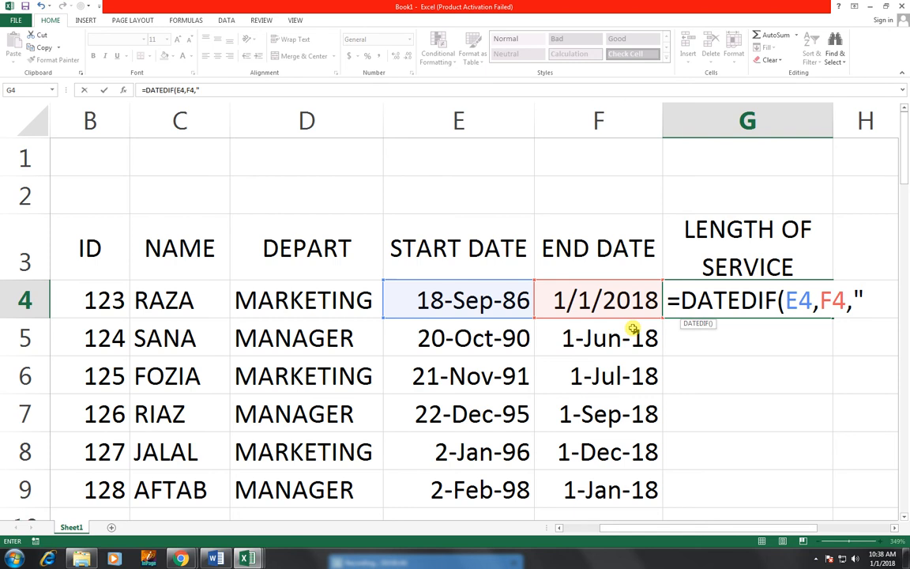
{"action": "type", "text": "Y"}
{"action": "type", "text": "\")"}
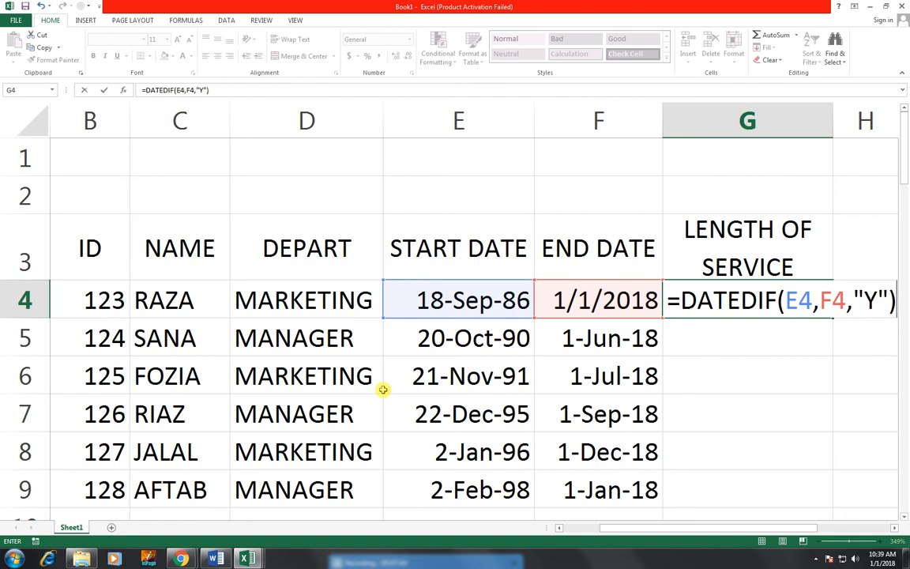
- Append &" YEARS," to the DATEDIF formula in G4 as a text label for the years
{"action": "type", "text": "&"}
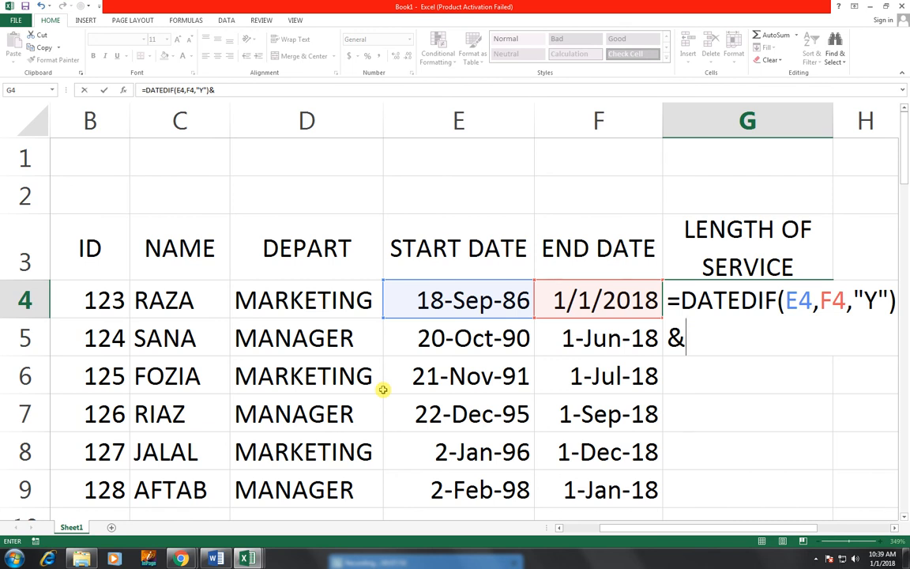
{"action": "type", "text": "\""}
{"action": "type", "text": "YEA"}
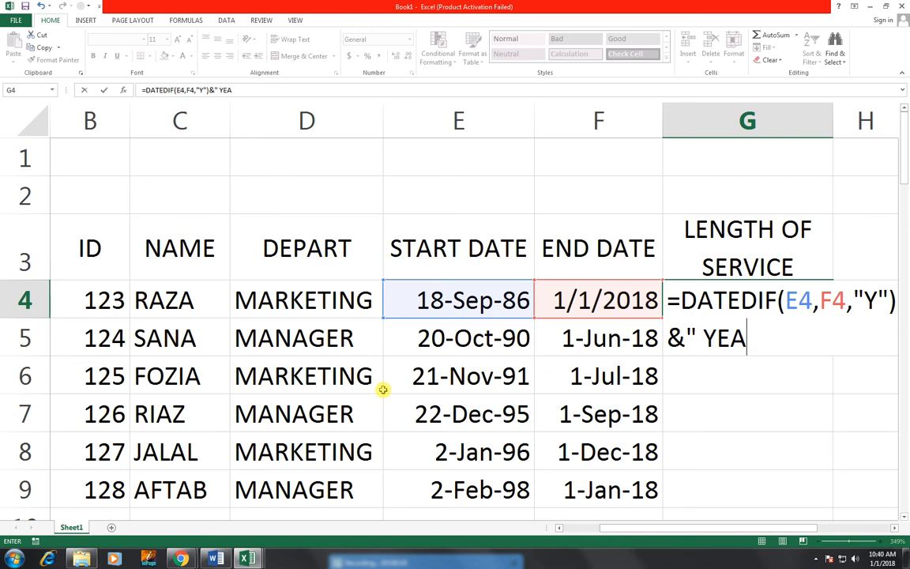
{"action": "type", "text": "RS,"}
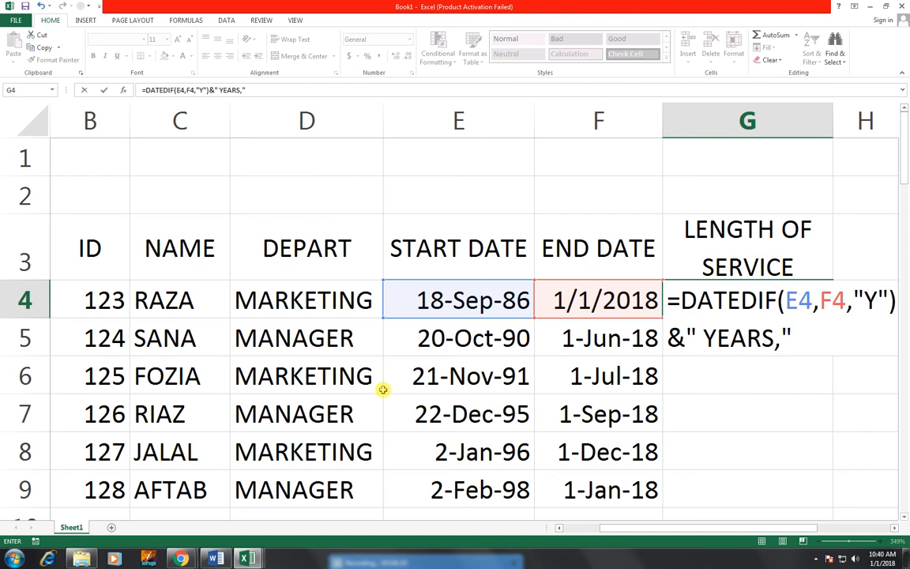
- Append & and a second DATEDIF function to the G4 formula, with E4 as its start date
{"action": "type", "text": "&"}
{"action": "type", "text": "DATEDI"}
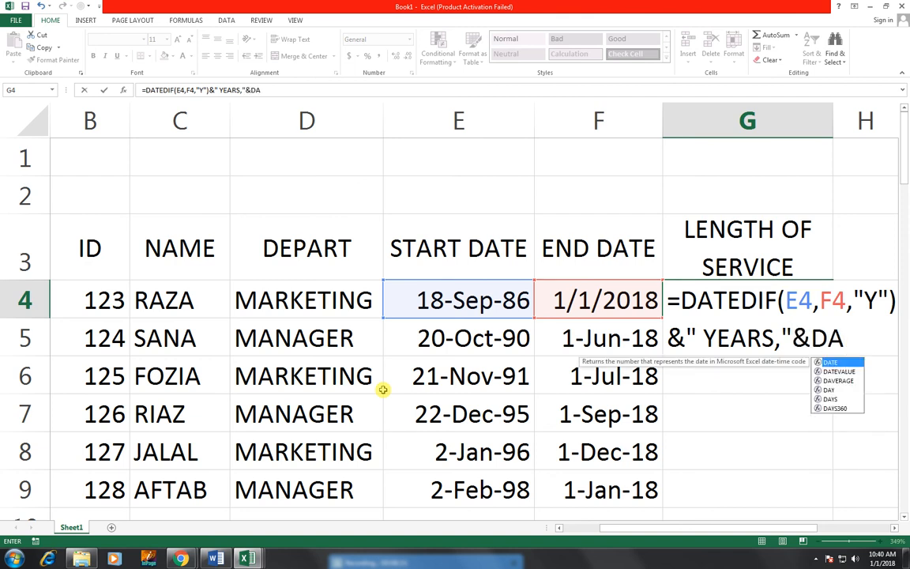
{"action": "type", "text": "F("}
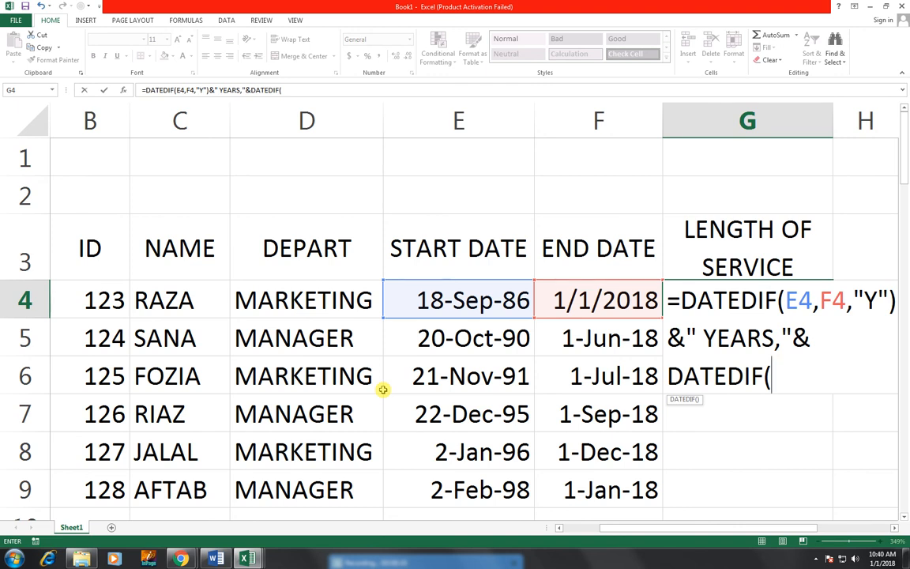
{"action": "key", "text": "Up"}
{"action": "key", "text": "Left"}
{"action": "key", "text": "Left"}
{"action": "key", "text": "Down"}
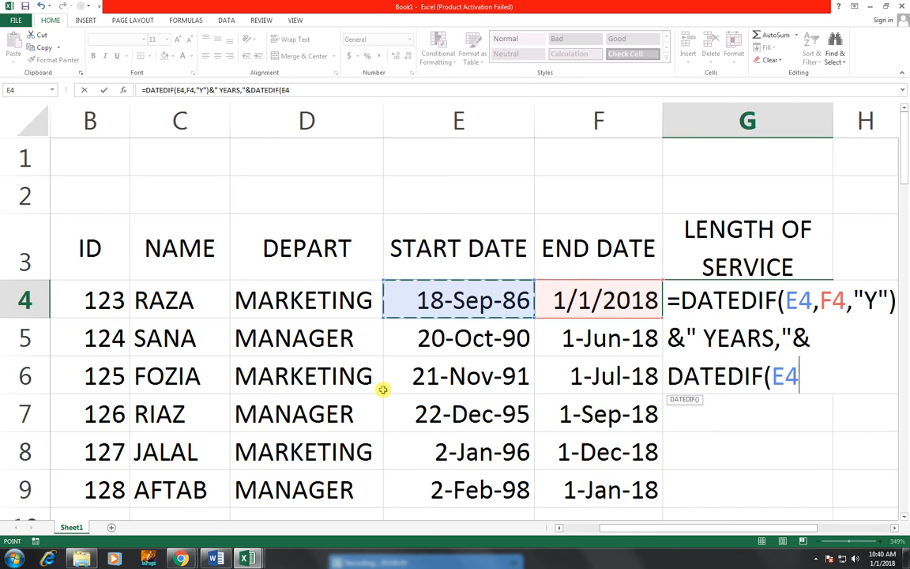
- Set F4 as the end date of the second DATEDIF function in the G4 formula
{"action": "type", "text": ","}
{"action": "key", "text": "Up"}
{"action": "key", "text": "Up"}
{"action": "key", "text": "Left"}
{"action": "key", "text": "Down"}
{"action": "key", "text": "Down"}
{"action": "key", "text": "Down"}
{"action": "key", "text": "Up"}
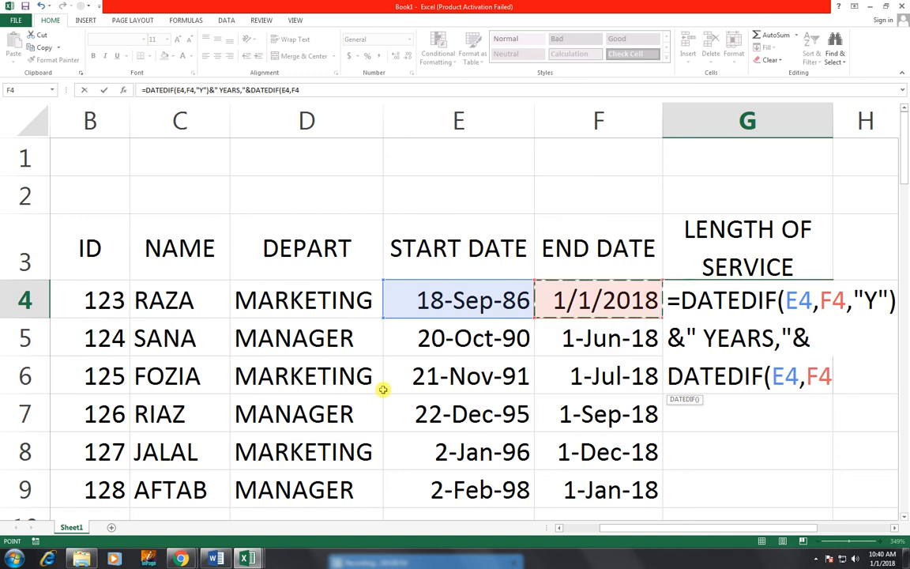
- Give the second DATEDIF in G4 the unit "YM", append & "MONTH" as its label, and commit the formula
{"action": "type", "text": ",\""}
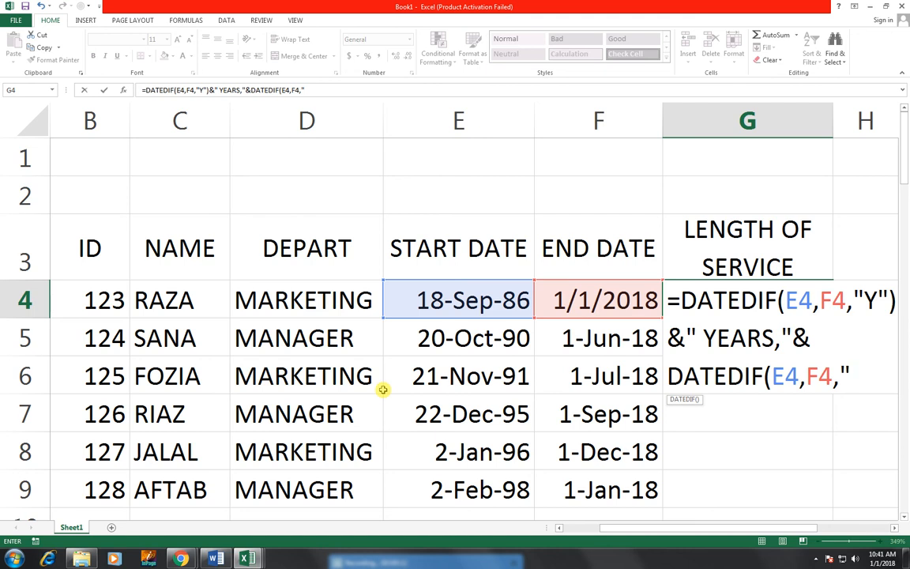
{"action": "type", "text": "YM\""}
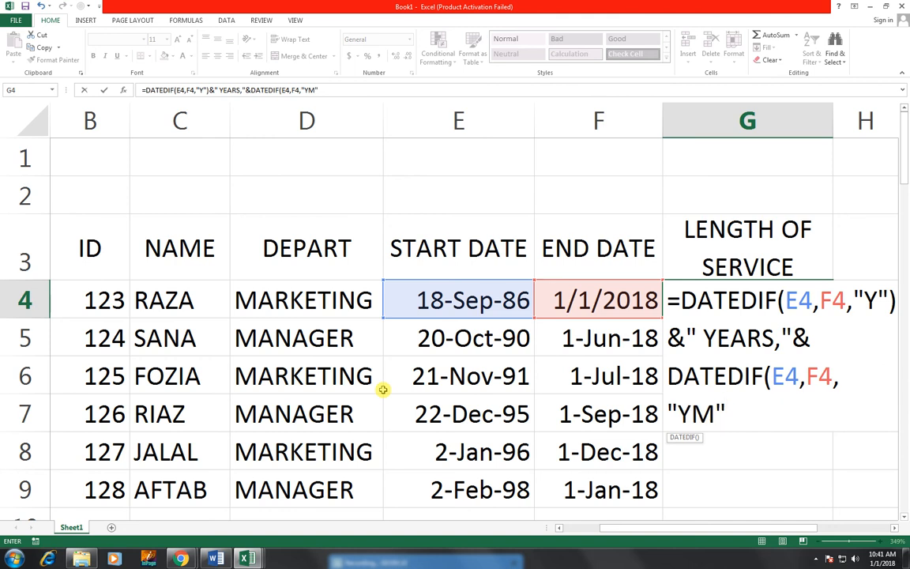
{"action": "type", "text": ")& \""}
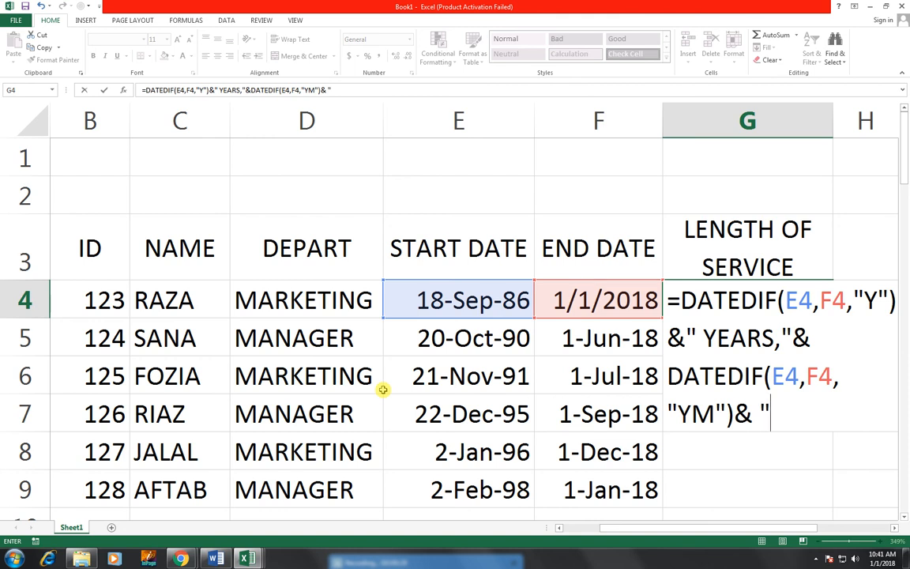
{"action": "type", "text": "MONTH\""}
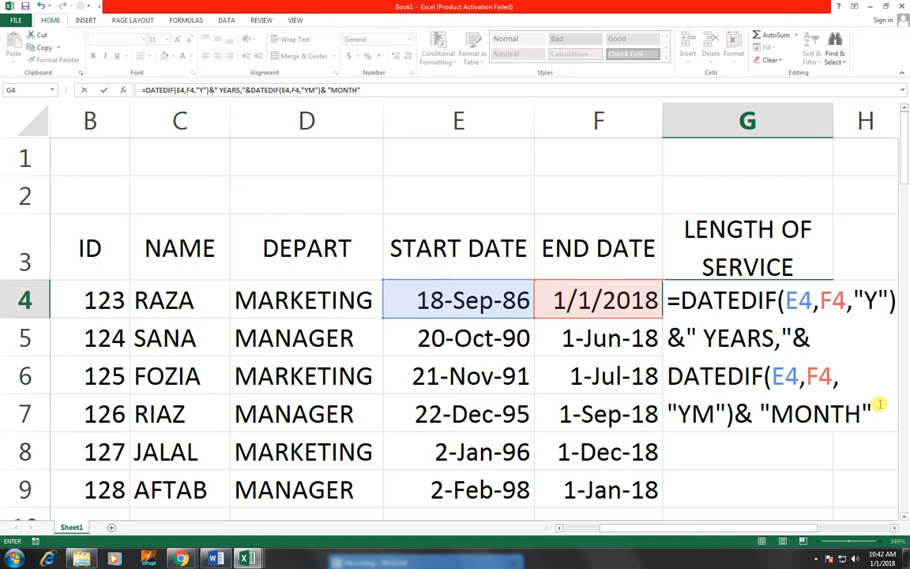
{"action": "key", "text": "Return"}
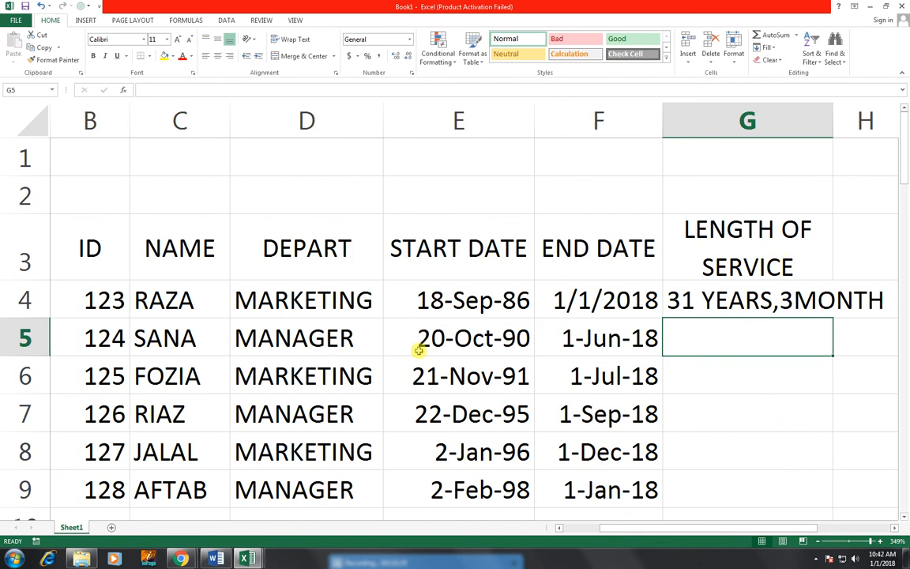
- Fill the G4 length of service formula down through G9 and autofit the width of column G
{"action": "left_click", "coordinate": [765, 294]}
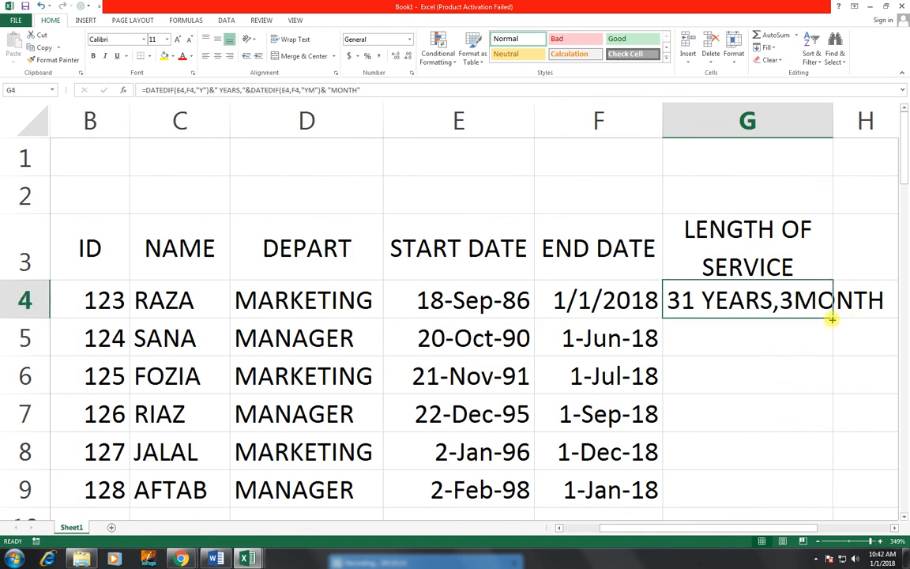
{"action": "left_click_drag", "start_coordinate": [832, 320], "coordinate": [901, 316]}
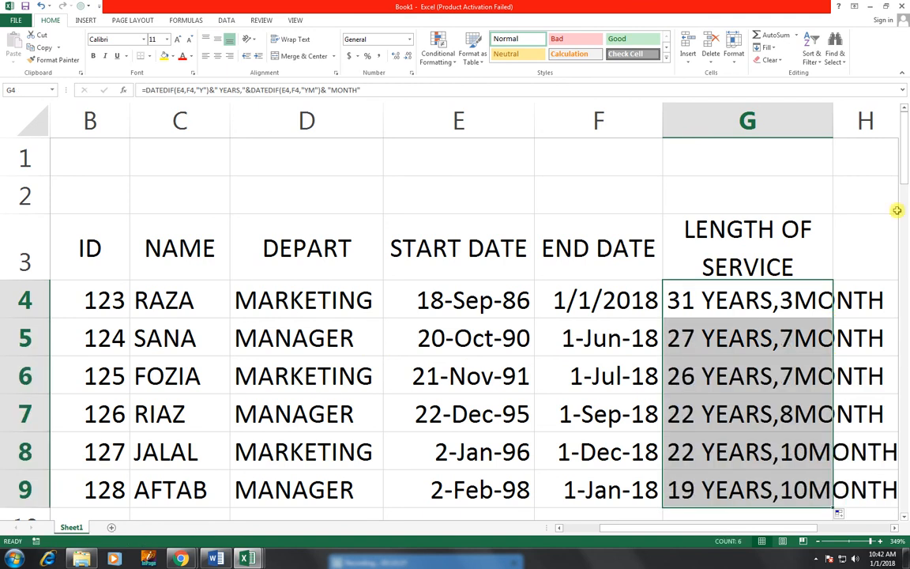
{"action": "double_click", "coordinate": [833, 130]}
{"action": "left_click_drag", "start_coordinate": [679, 531], "coordinate": [746, 494]}
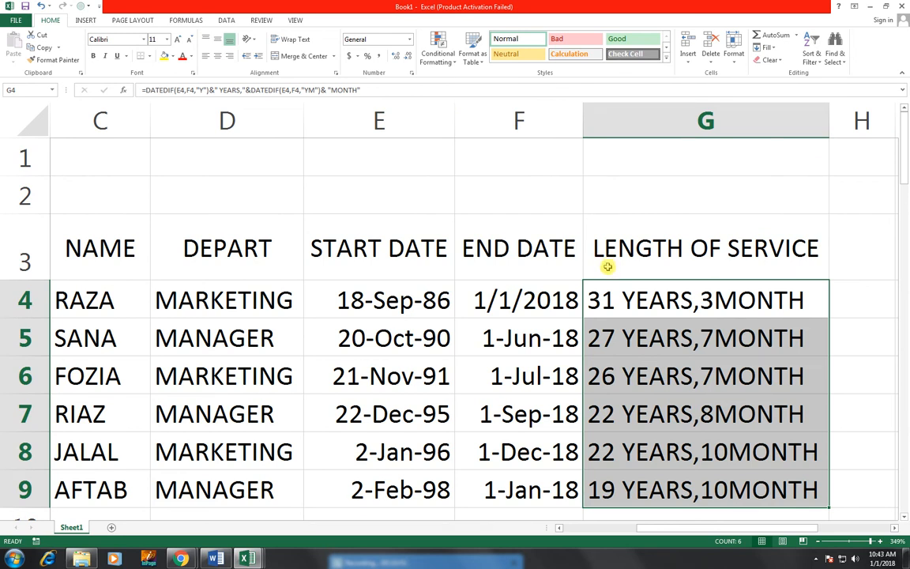
- Edit the G4 formula so its month label is " MONTH" with a leading space, and refill it down through G9
{"action": "left_click", "coordinate": [714, 297]}
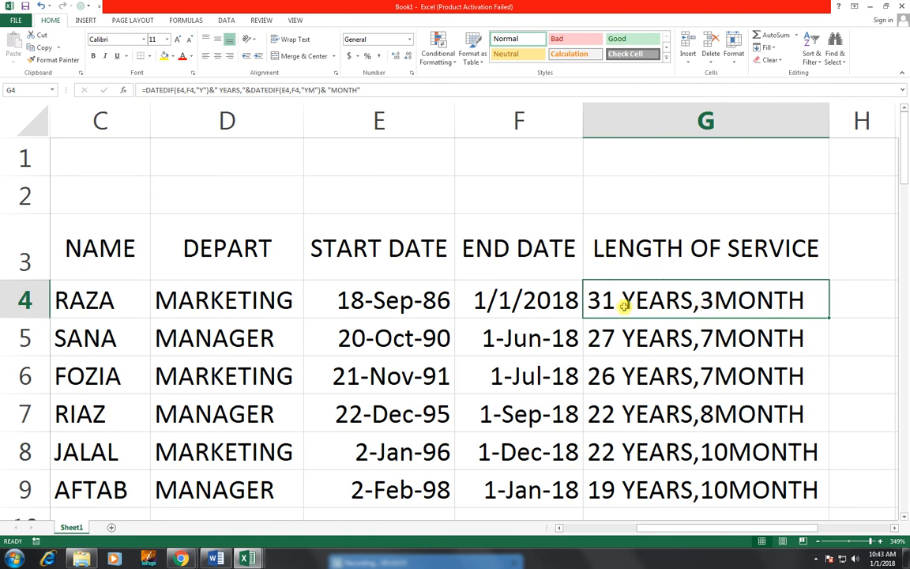
{"action": "double_click", "coordinate": [689, 302]}
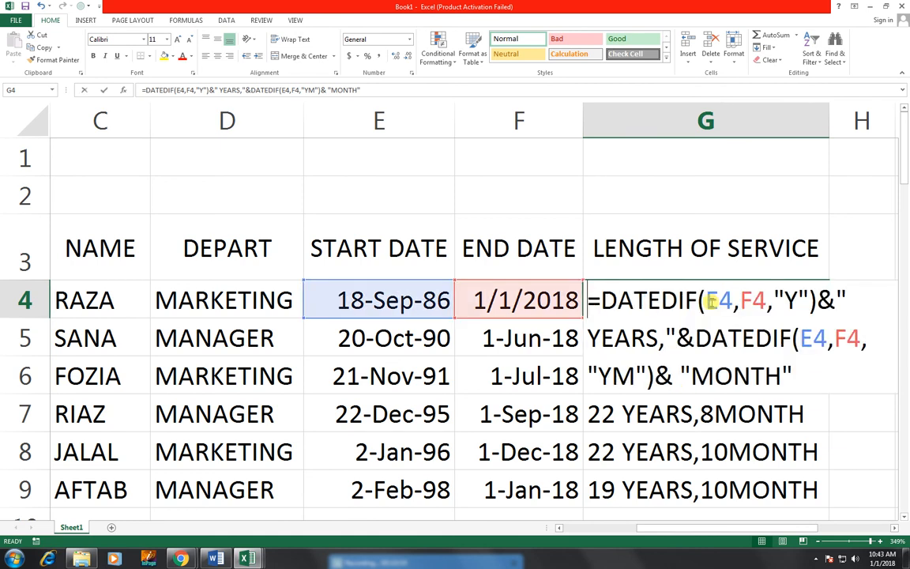
{"action": "left_click", "coordinate": [682, 373]}
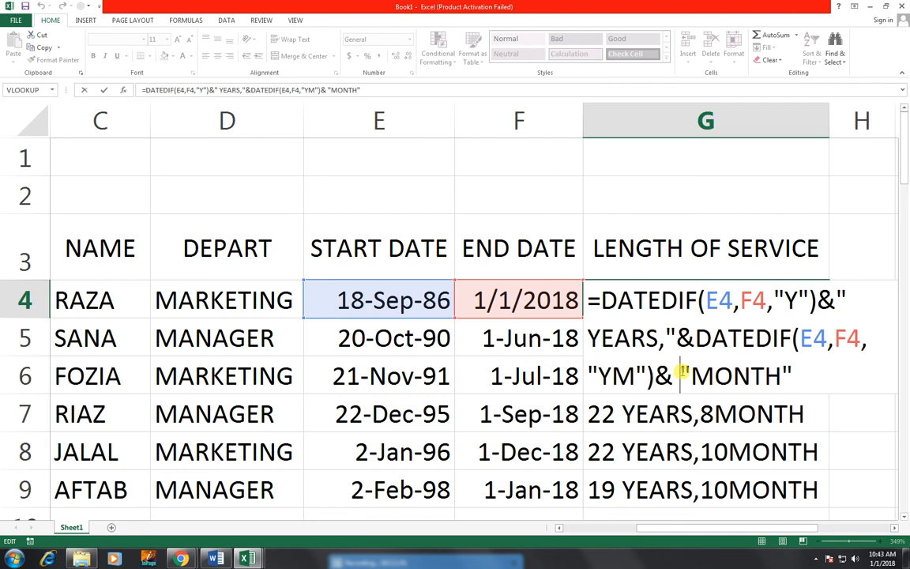
{"action": "key", "text": "BackSpace"}
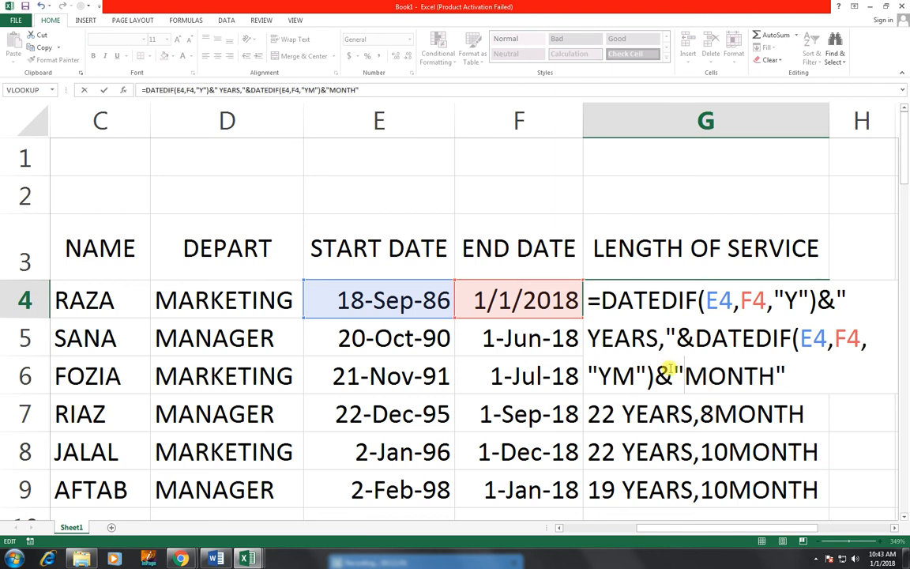
{"action": "key", "text": "Left"}
{"action": "key", "text": "BackSpace"}
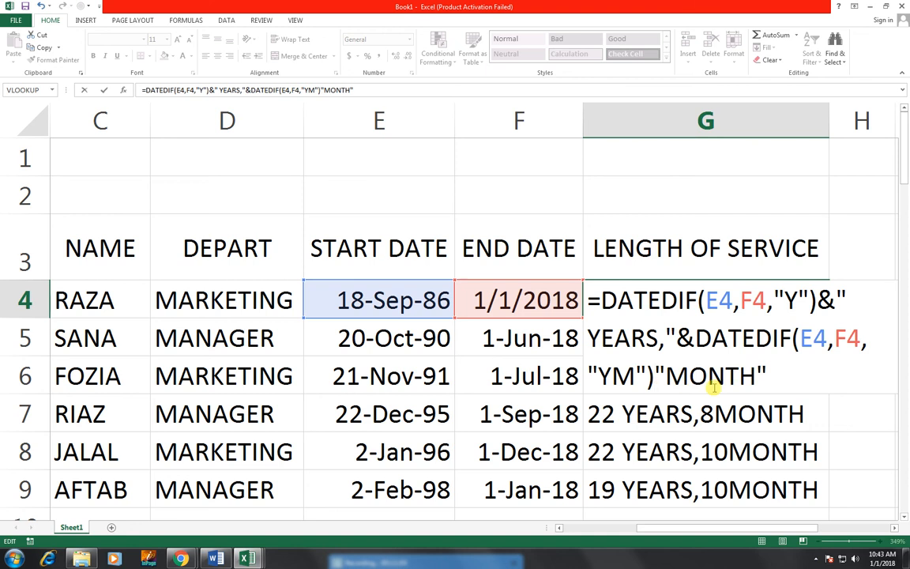
{"action": "type", "text": "&"}
{"action": "left_click", "coordinate": [685, 373]}
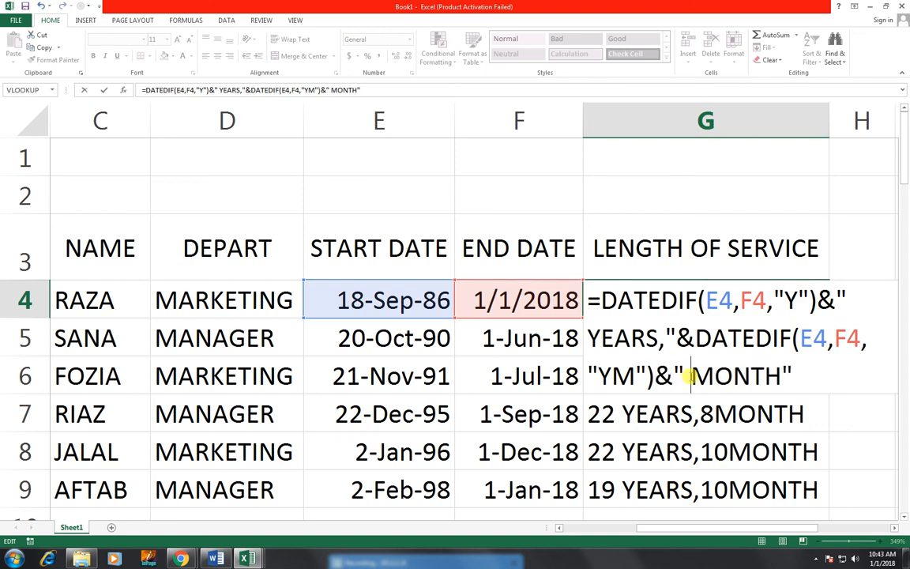
{"action": "key", "text": "Return"}
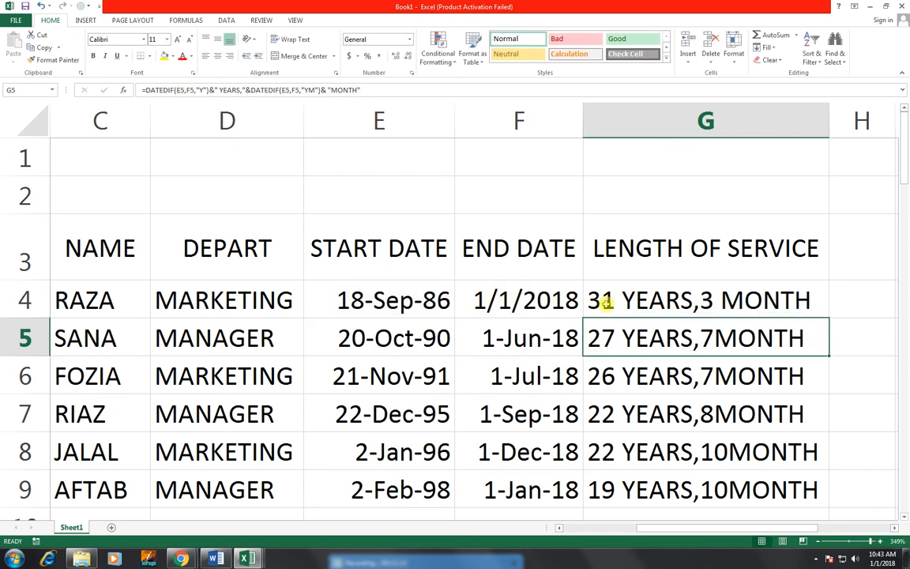
{"action": "left_click", "coordinate": [775, 299]}
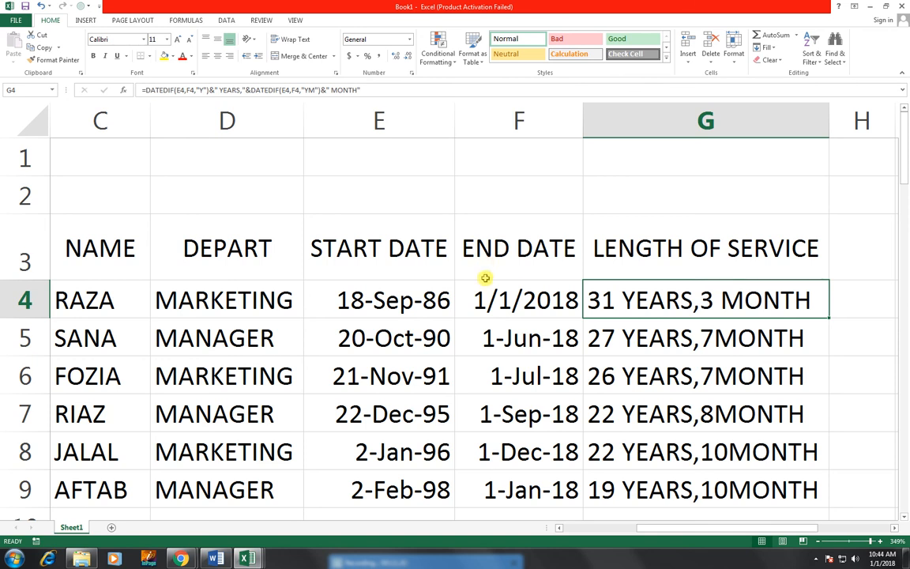
{"action": "double_click", "coordinate": [827, 319]}
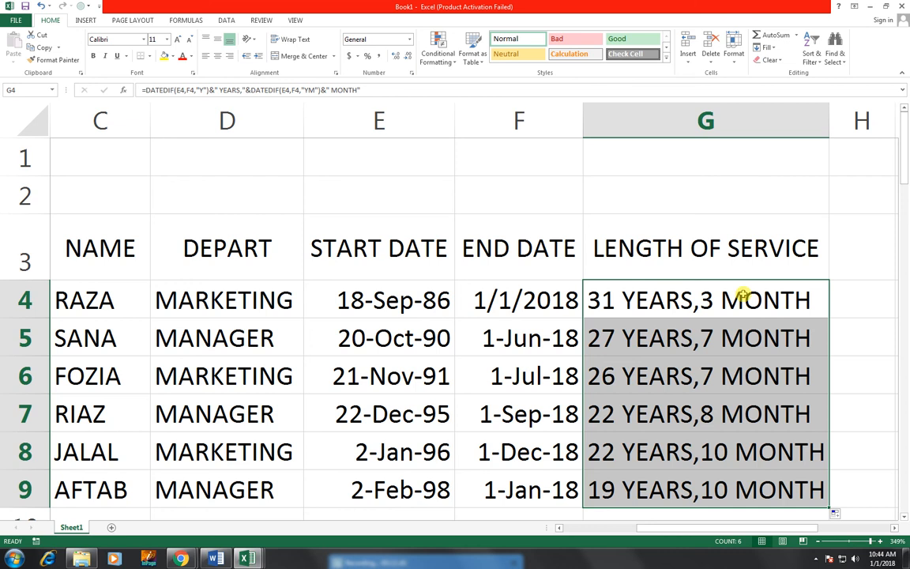
- Zoom the sheet to fit the table A3:G9 and insert two blank rows above row 1
{"action": "left_click_drag", "start_coordinate": [739, 264], "coordinate": [77, 493]}
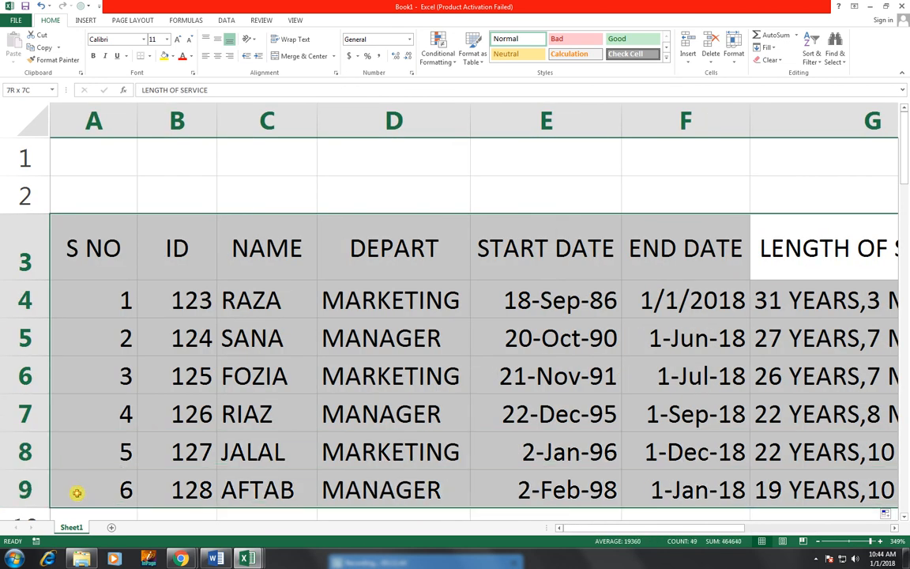
{"action": "left_click", "coordinate": [295, 20]}
{"action": "left_click", "coordinate": [268, 49]}
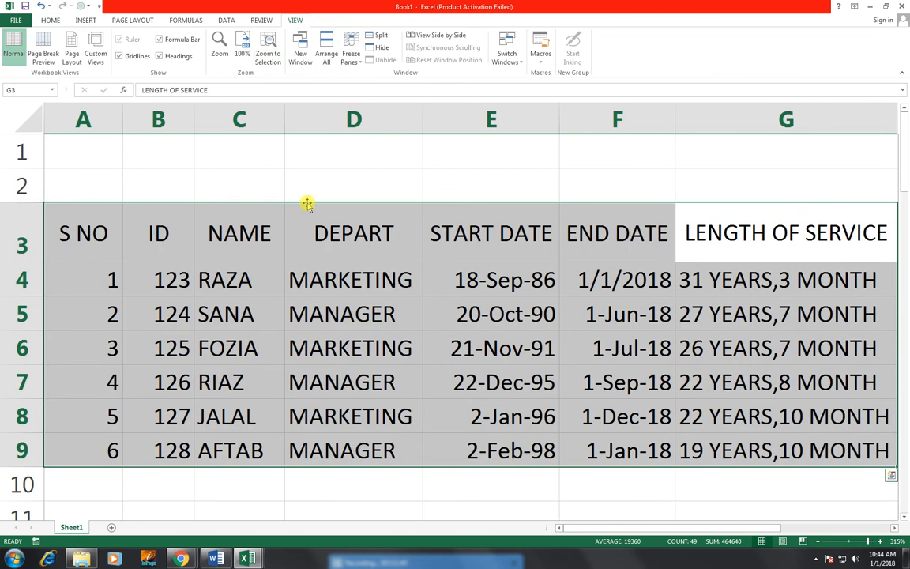
{"action": "left_click", "coordinate": [22, 152]}
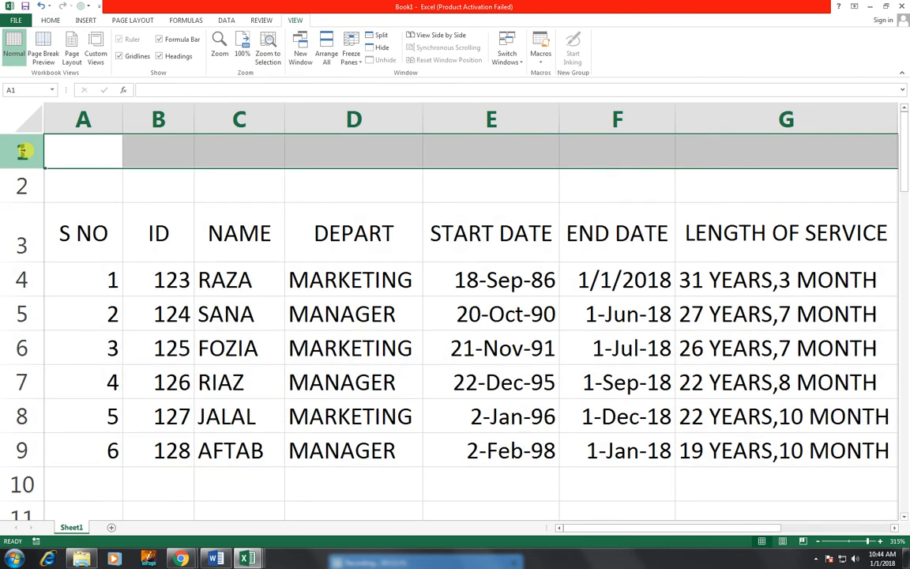
{"action": "key", "text": "ctrl+shift+plus"}
{"action": "key", "text": "ctrl+shift+plus"}
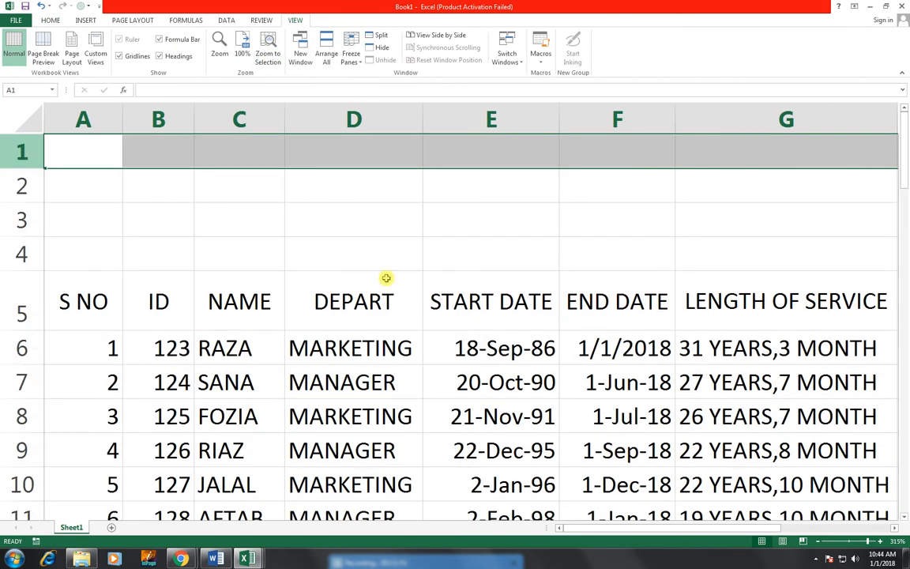
- Make the header row A5:G5 bold and apply a Thick Box Border around it
{"action": "left_click", "coordinate": [79, 175]}
{"action": "left_click_drag", "start_coordinate": [727, 247], "coordinate": [828, 253]}
{"action": "left_click_drag", "start_coordinate": [107, 304], "coordinate": [804, 318]}
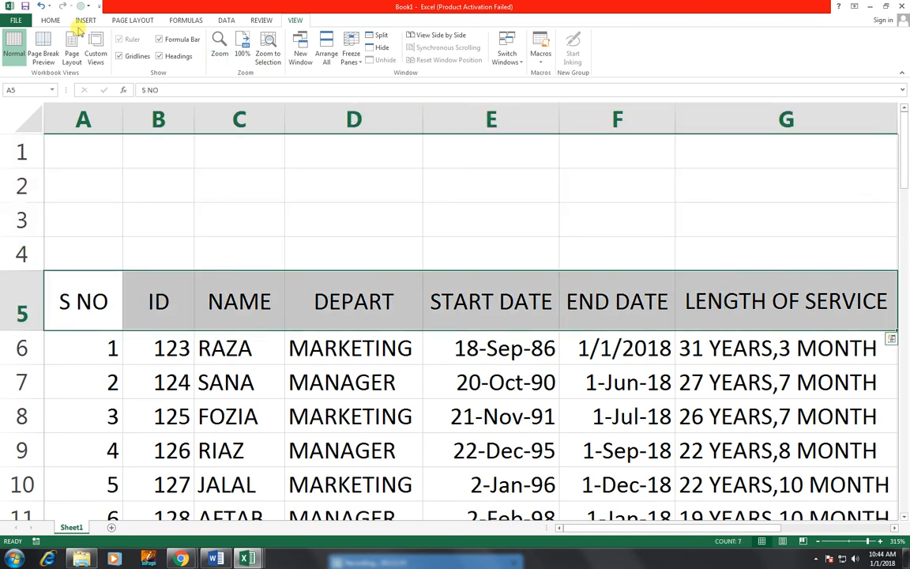
{"action": "left_click", "coordinate": [50, 19]}
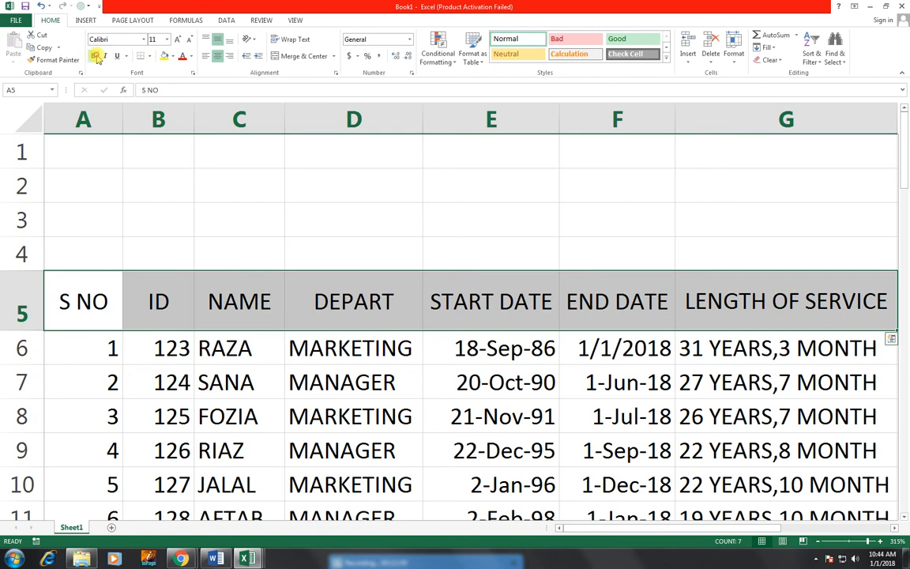
{"action": "left_click", "coordinate": [148, 56]}
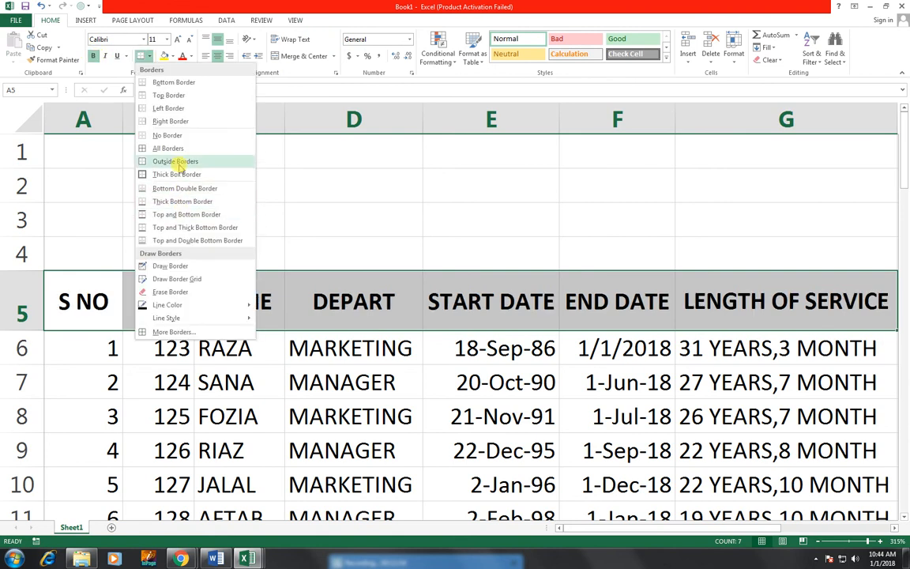
{"action": "left_click", "coordinate": [179, 174]}
- Apply All Borders to the employee data in A6:G11 and dismiss the advertising notification
{"action": "left_click_drag", "start_coordinate": [125, 349], "coordinate": [782, 512]}
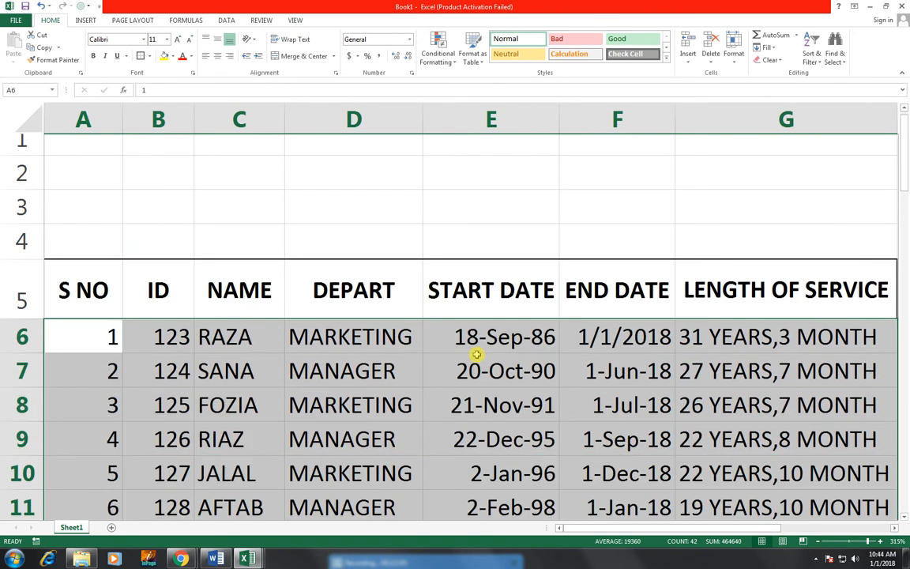
{"action": "left_click", "coordinate": [149, 56]}
{"action": "left_click", "coordinate": [171, 150]}
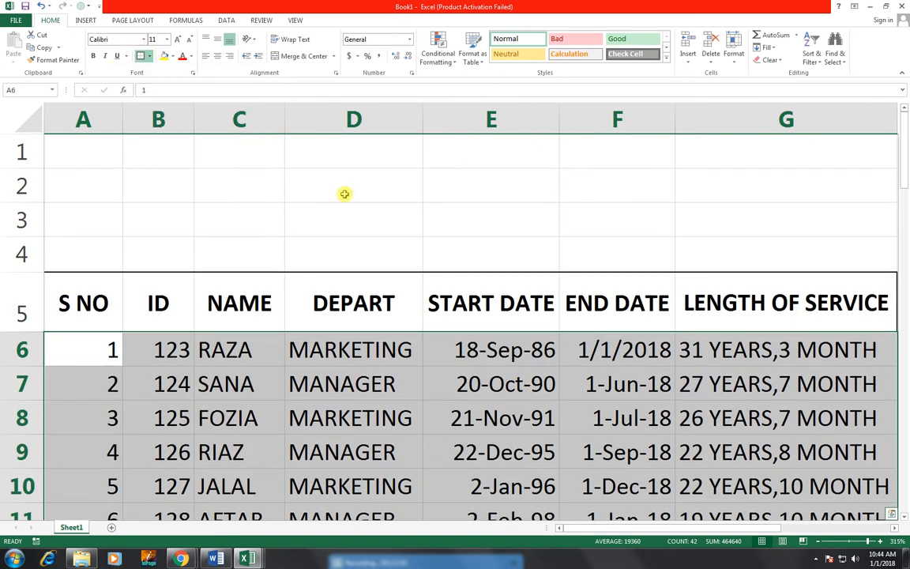
{"action": "left_click", "coordinate": [228, 184]}
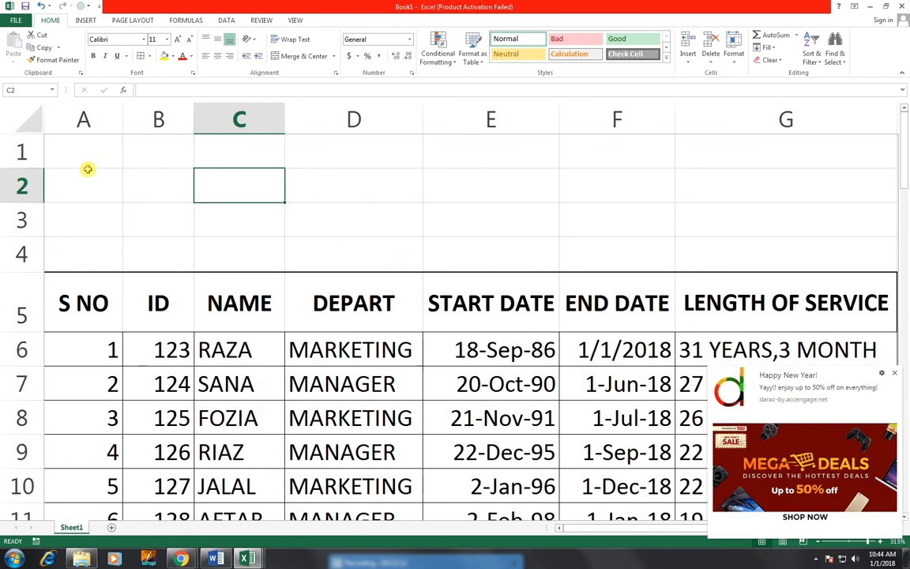
{"action": "left_click", "coordinate": [893, 372]}
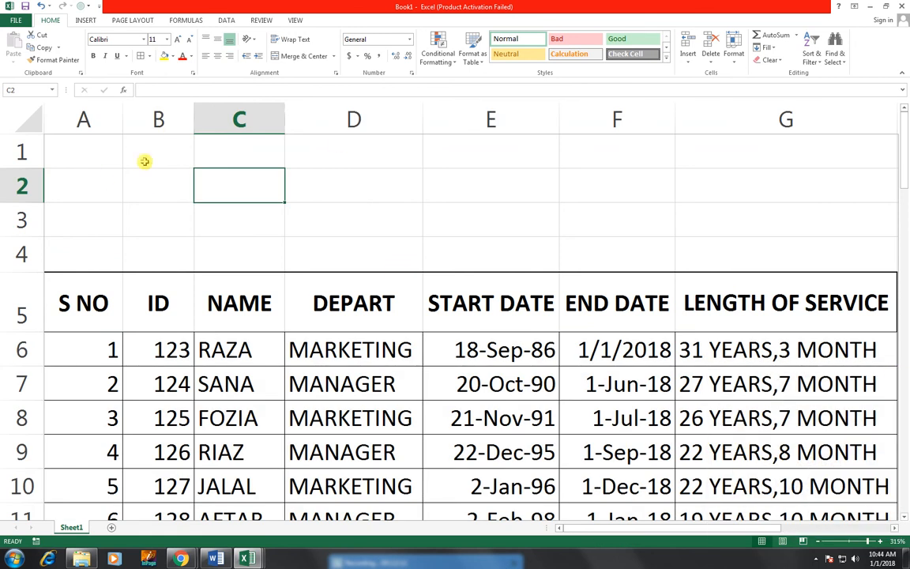
- Merge and center A2:G4 above the table and enter the title EMPLOYEE SERVICE INFORMATION
{"action": "left_click_drag", "start_coordinate": [80, 172], "coordinate": [773, 254]}
{"action": "left_click", "coordinate": [296, 55]}
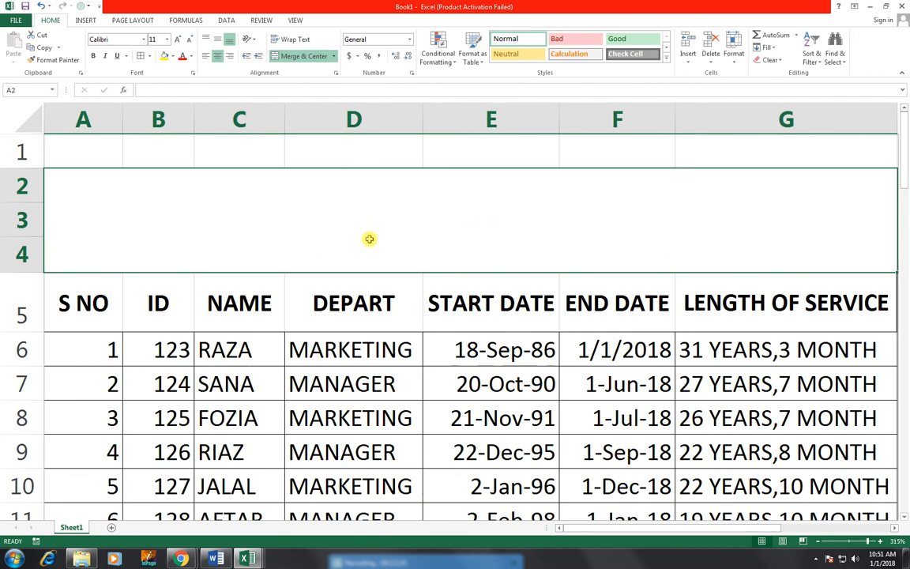
{"action": "type", "text": "EMPLOY"}
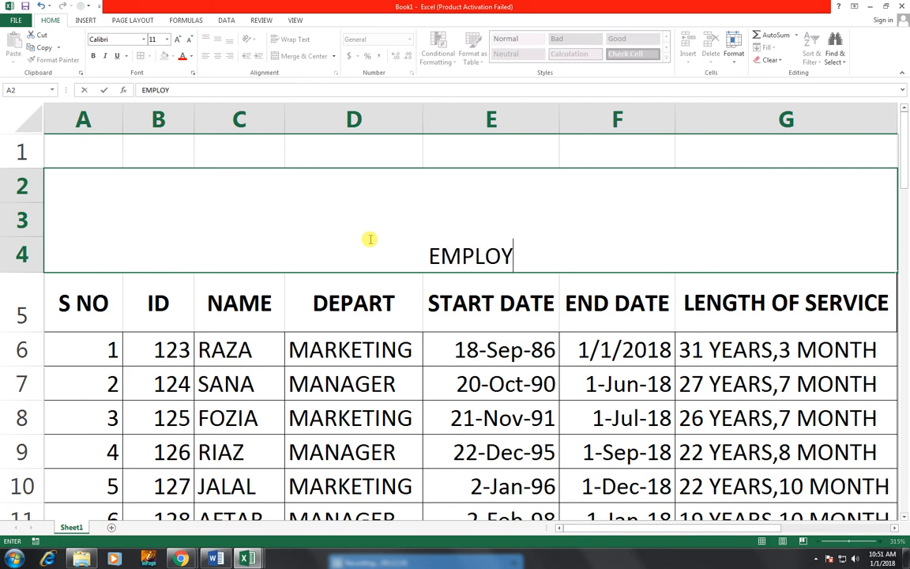
{"action": "type", "text": "EE SERVI"}
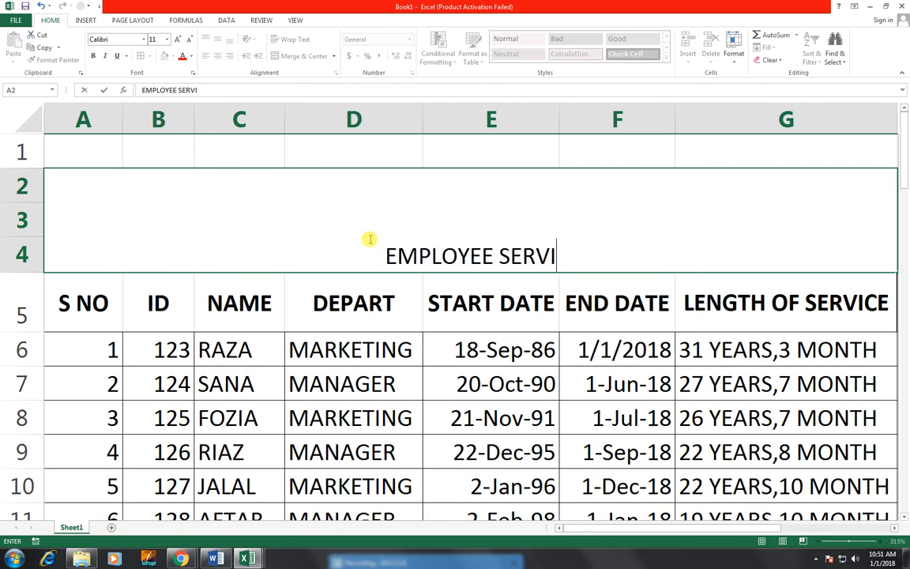
{"action": "type", "text": "CE INFO"}
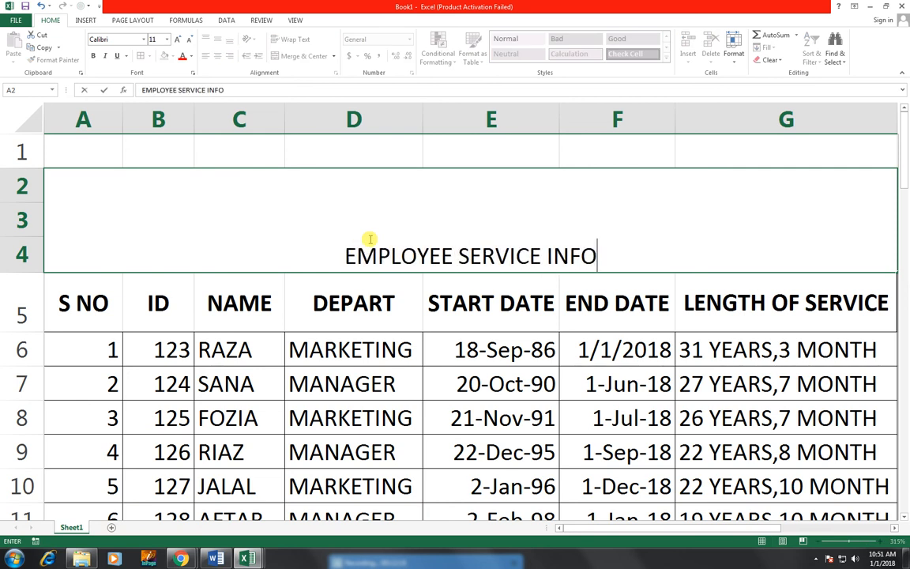
{"action": "type", "text": "RMAM"}
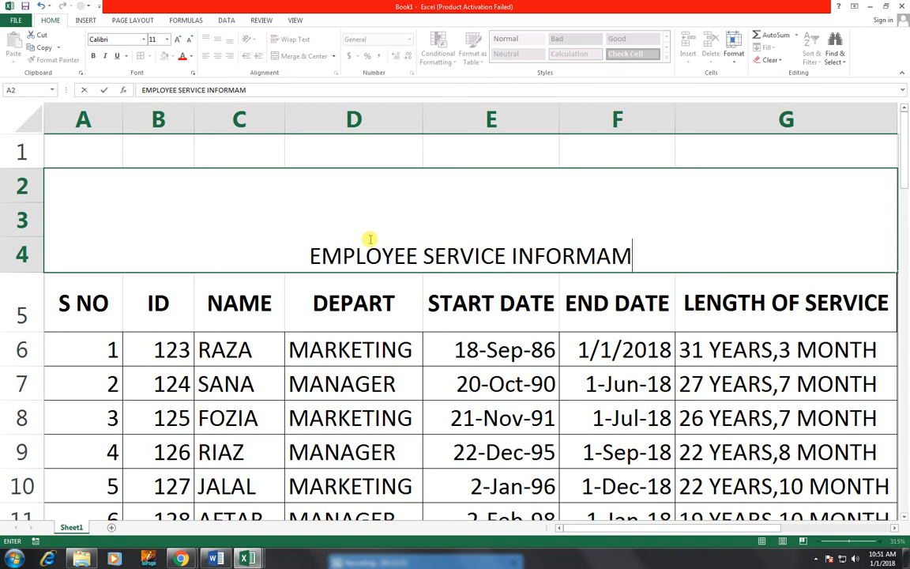
{"action": "key", "text": "BackSpace"}
{"action": "type", "text": "TION"}
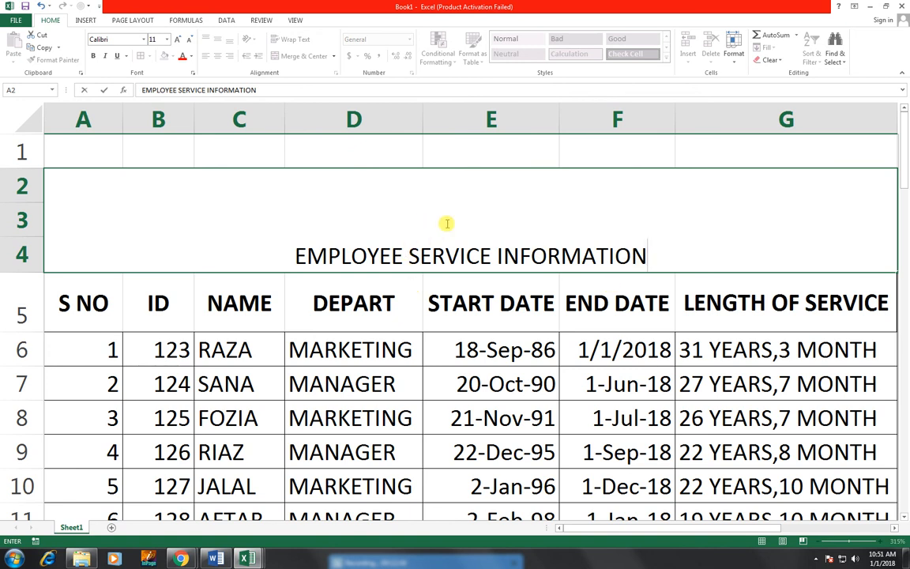
- Finish the title entry, middle-align it vertically in the merged cell A2:G4, and enlarge its font size to 18
{"action": "left_click", "coordinate": [425, 297]}
{"action": "left_click", "coordinate": [397, 252]}
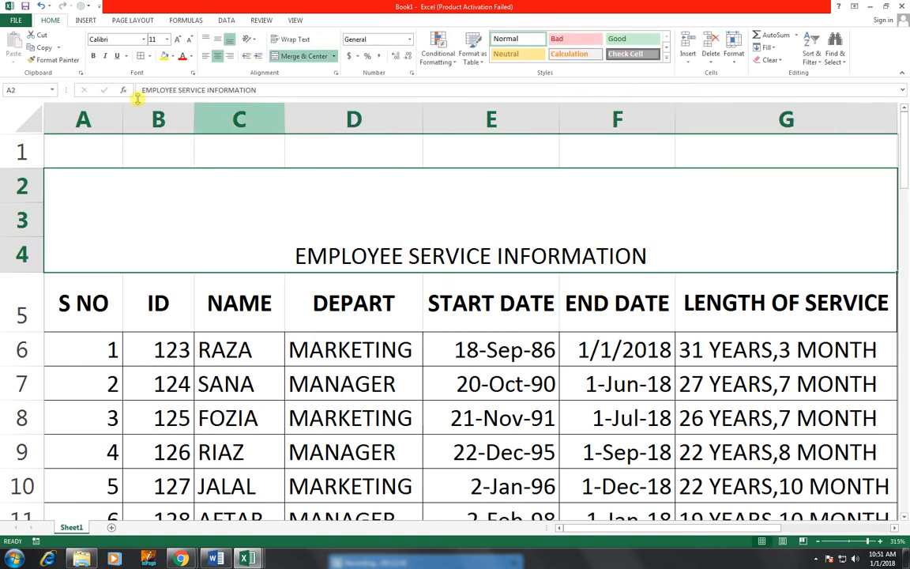
{"action": "left_click", "coordinate": [214, 41]}
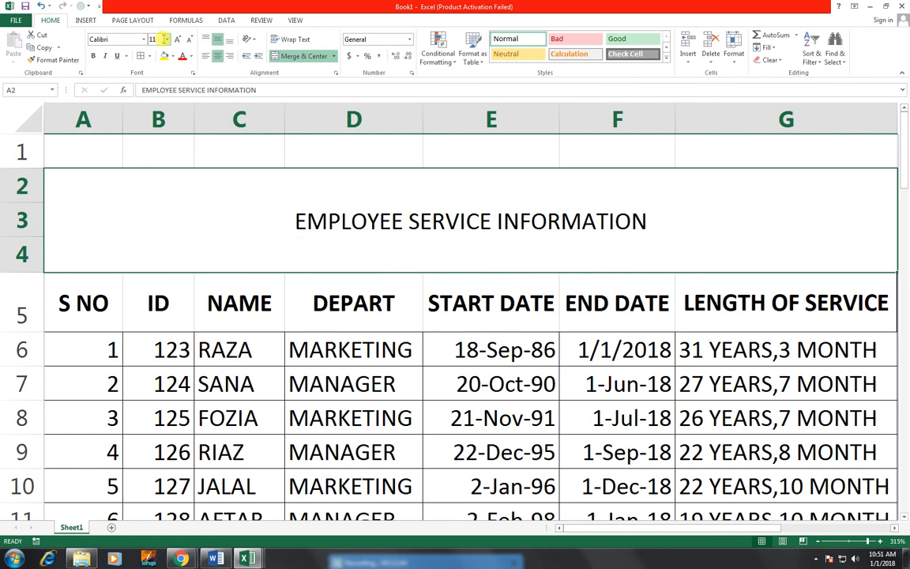
{"action": "left_click", "coordinate": [178, 40]}
{"action": "left_click", "coordinate": [178, 41]}
{"action": "left_click", "coordinate": [178, 40]}
{"action": "left_click", "coordinate": [178, 40]}
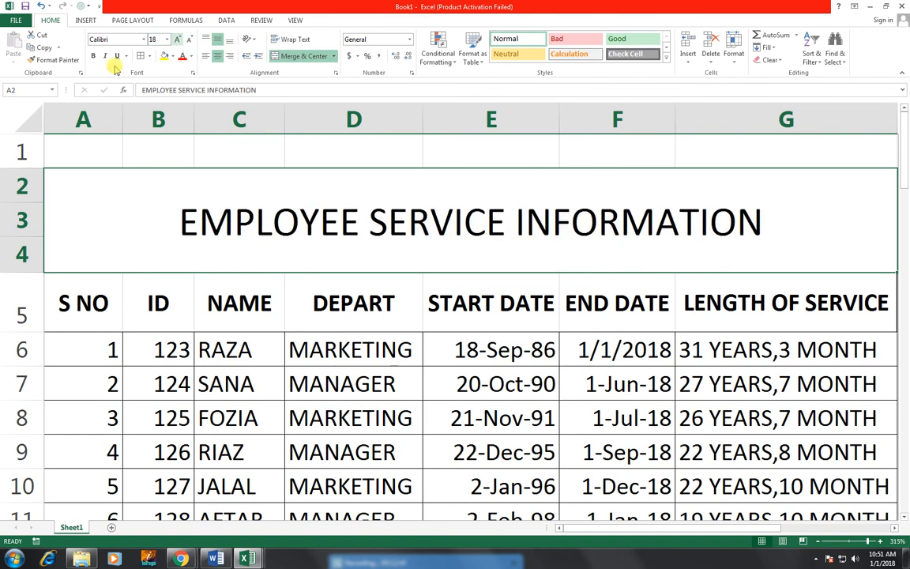
- Fill the merged title cell with the standard Dark Blue and set its font color to white
{"action": "left_click", "coordinate": [172, 56]}
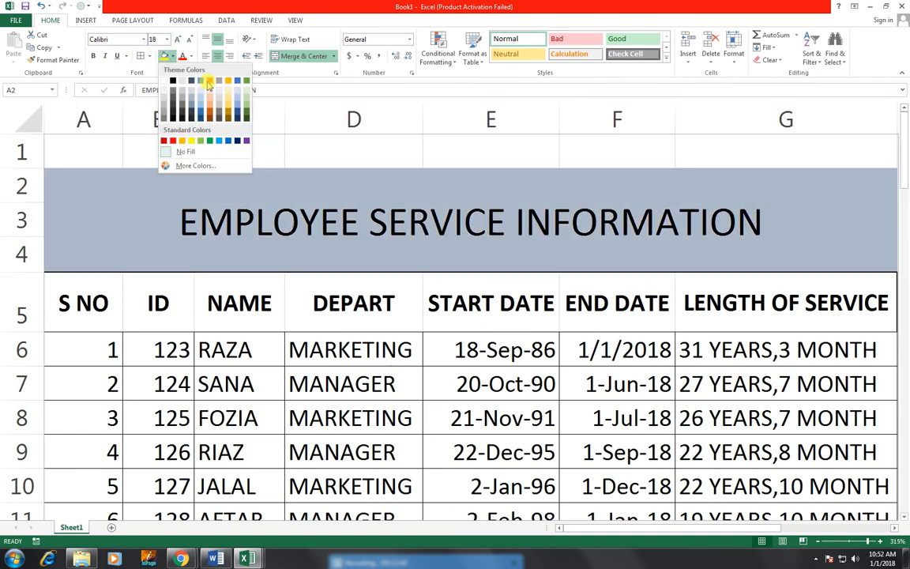
{"action": "left_click", "coordinate": [240, 141]}
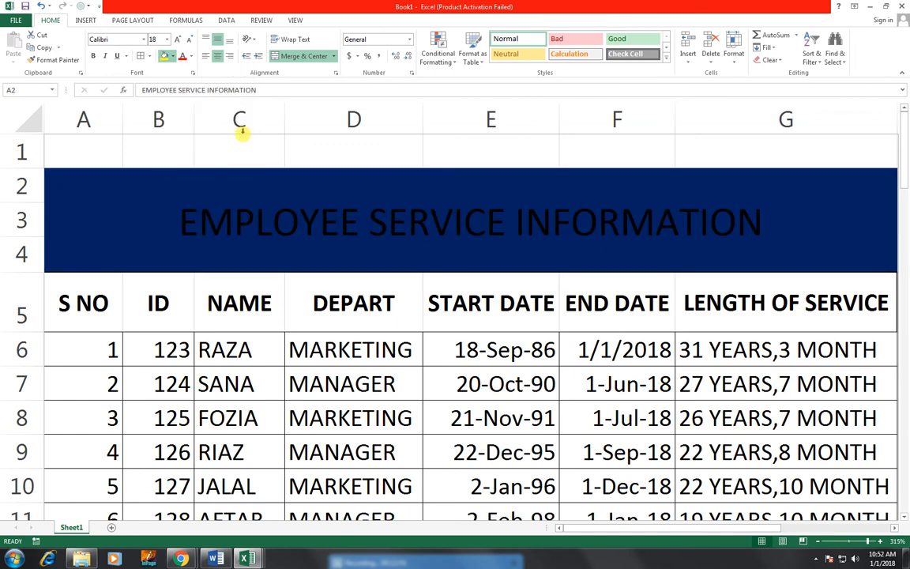
{"action": "left_click", "coordinate": [190, 56]}
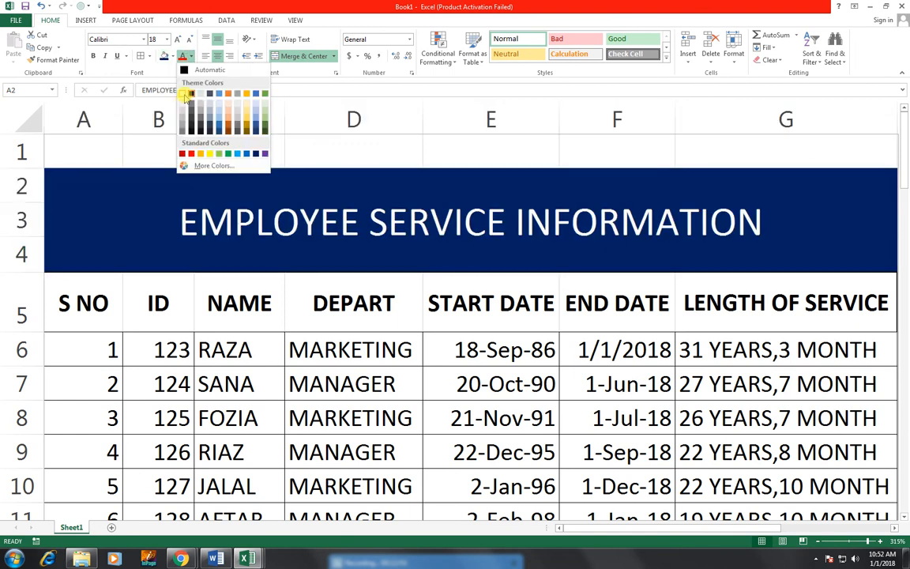
{"action": "left_click", "coordinate": [184, 94]}
- Change the title's font to Angsana New and enlarge its font size to 28
{"action": "left_click", "coordinate": [144, 40]}
{"action": "left_click", "coordinate": [144, 40]}
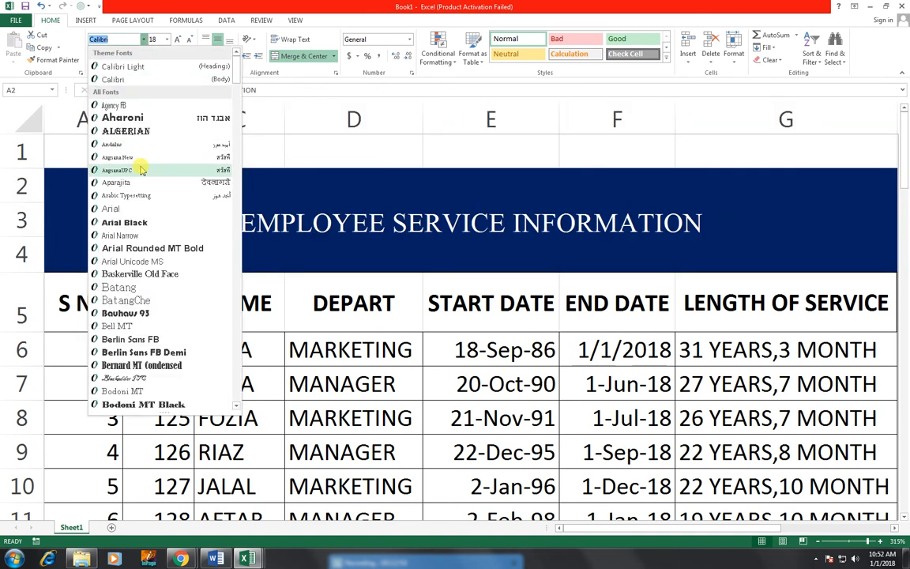
{"action": "left_click", "coordinate": [140, 160]}
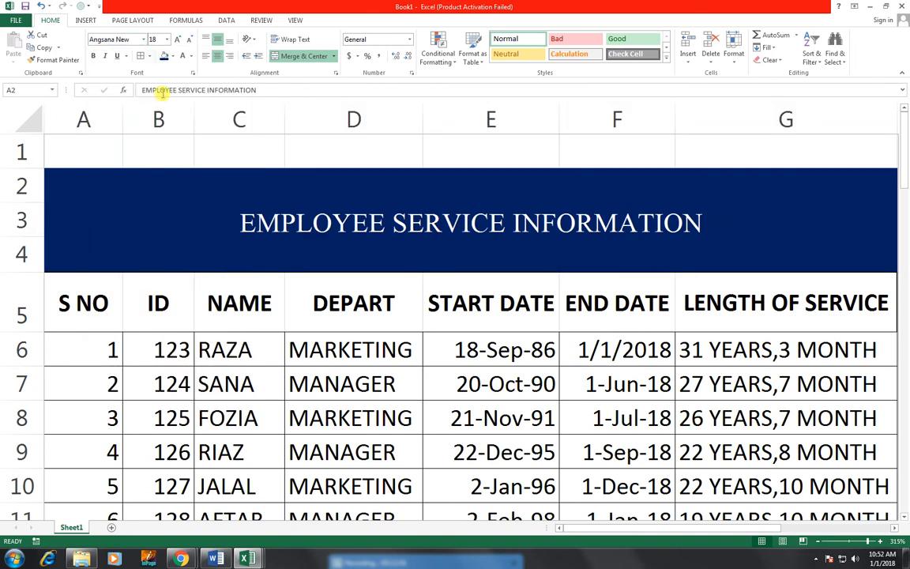
{"action": "left_click", "coordinate": [179, 40]}
{"action": "left_click", "coordinate": [181, 41]}
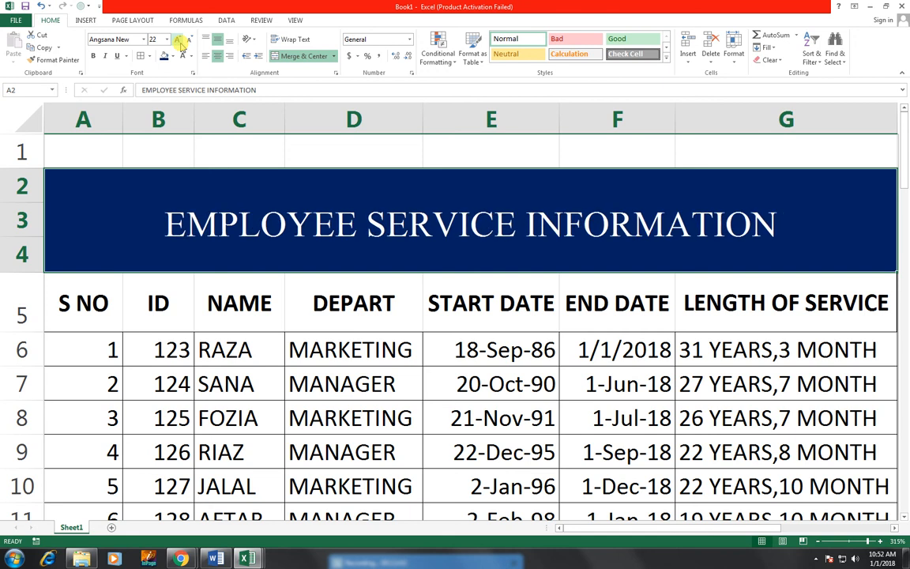
{"action": "left_click", "coordinate": [179, 40]}
{"action": "left_click", "coordinate": [179, 40]}
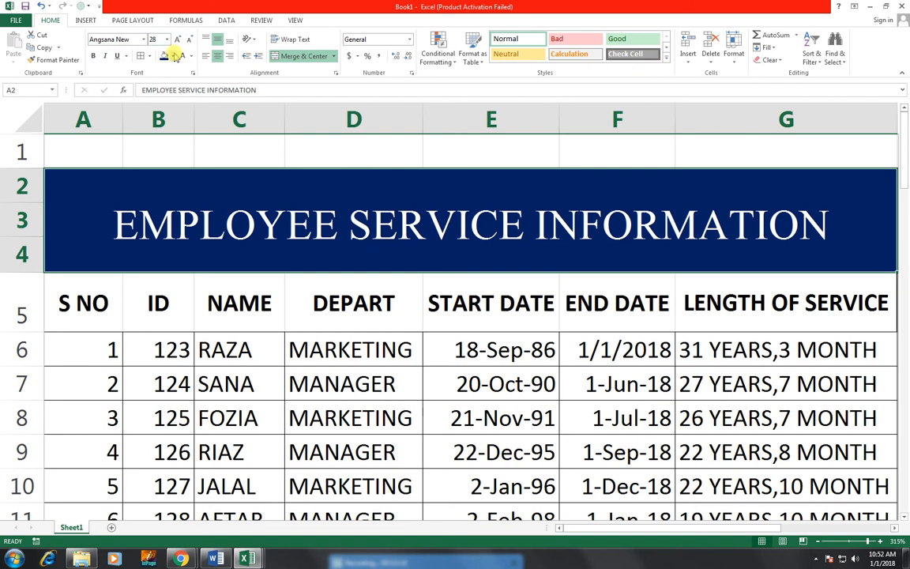
- Center the S NO and ID values in A6:B11 horizontally
{"action": "left_click_drag", "start_coordinate": [100, 356], "coordinate": [158, 514]}
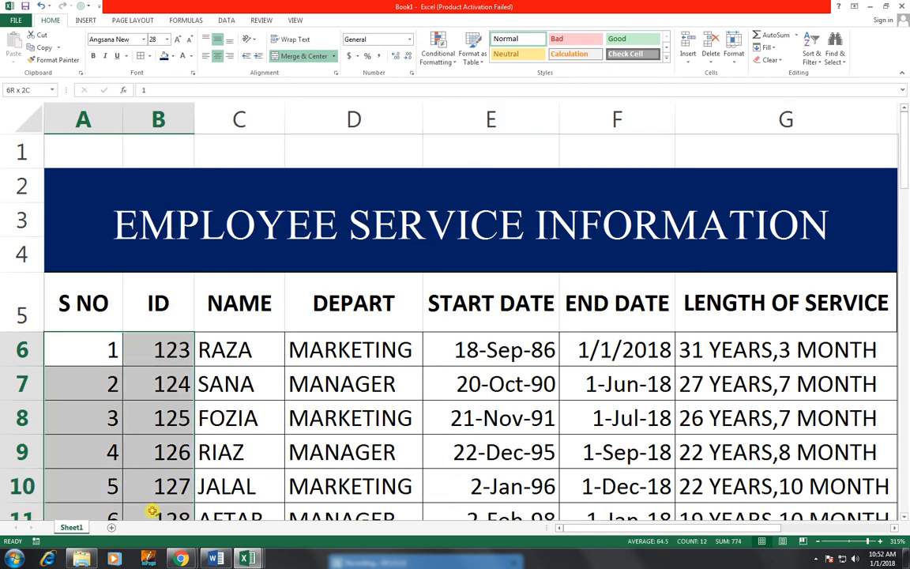
{"action": "left_click", "coordinate": [219, 57]}
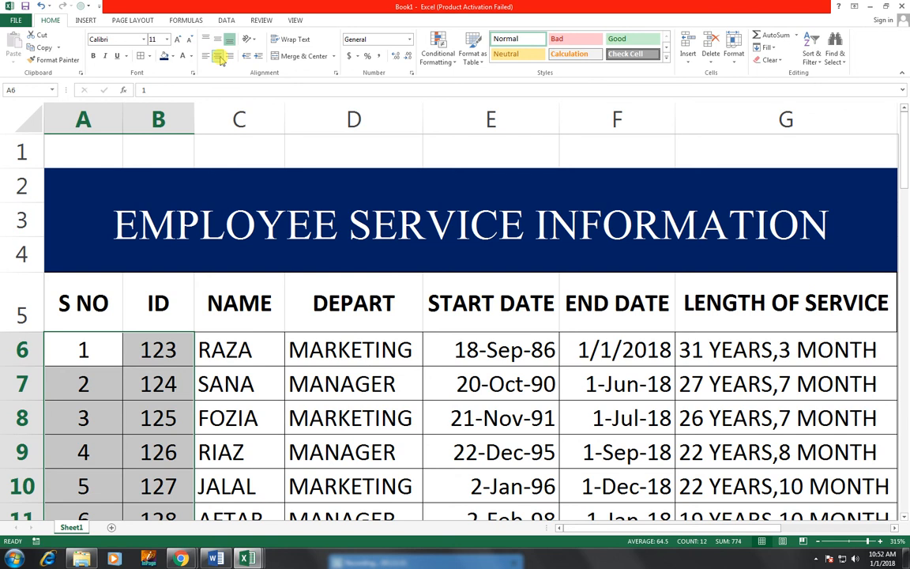
- Switch to the Chrome window showing the YouTube channel page
{"action": "left_click", "coordinate": [181, 559]}
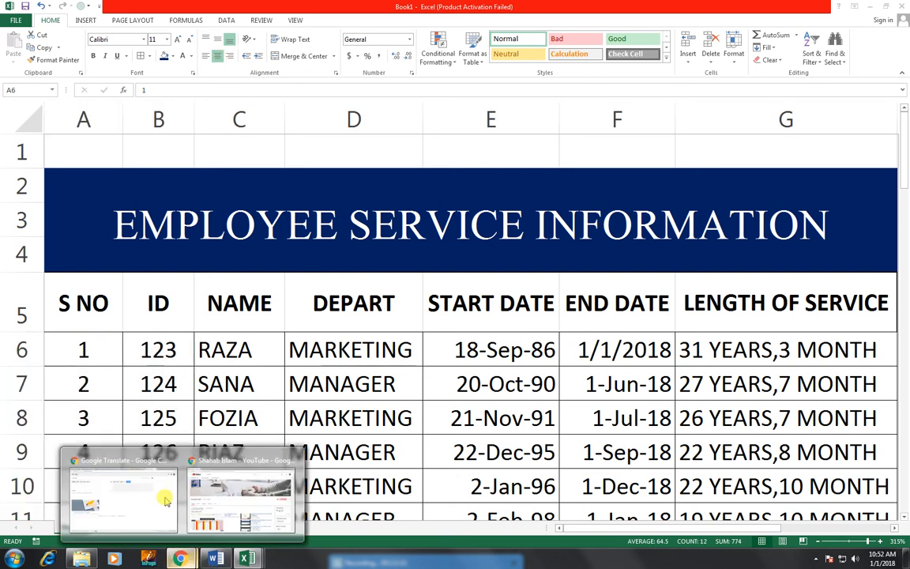
{"action": "left_click", "coordinate": [213, 494]}
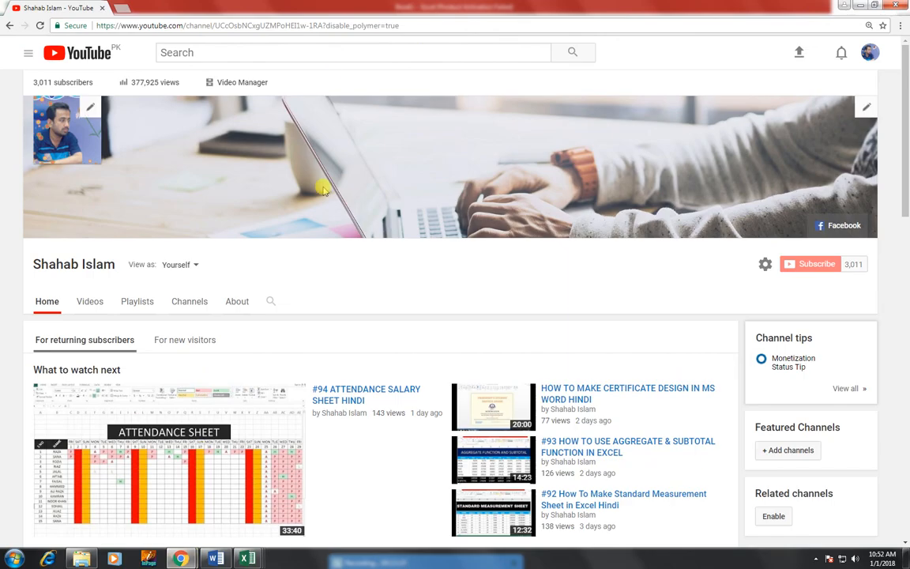